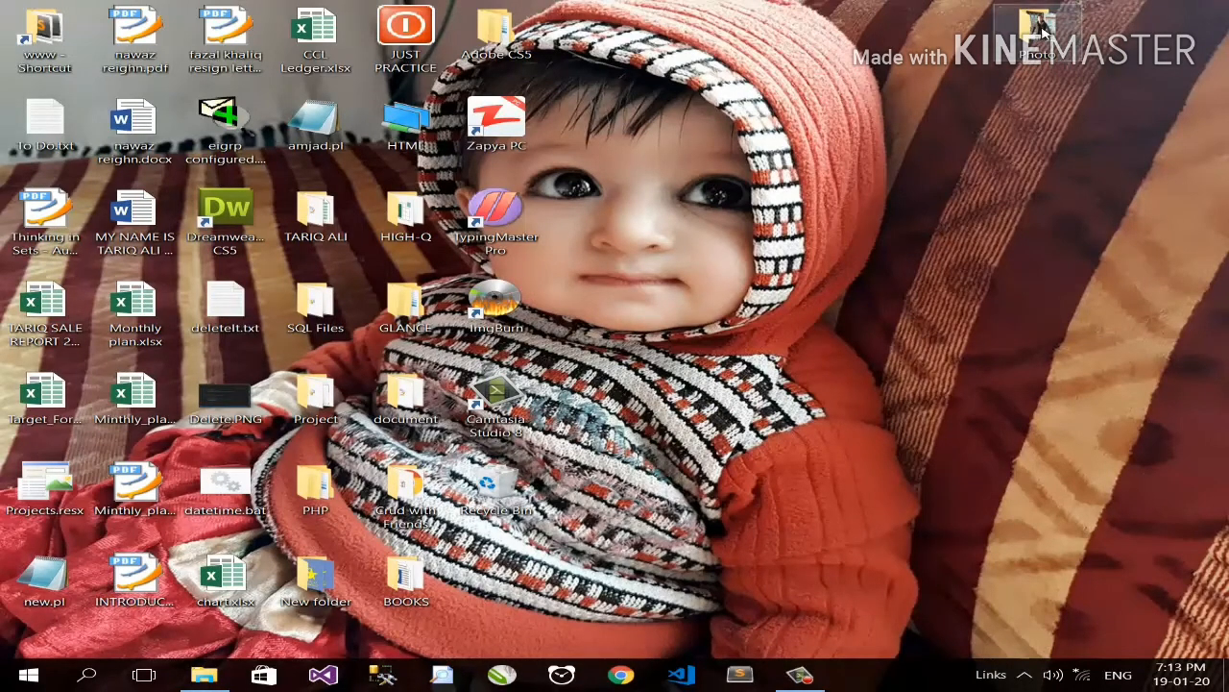
# - Open threeStars.jpg from the desktop's Photo folder for editing in Paint
pyautogui.doubleClick(1056, 55)
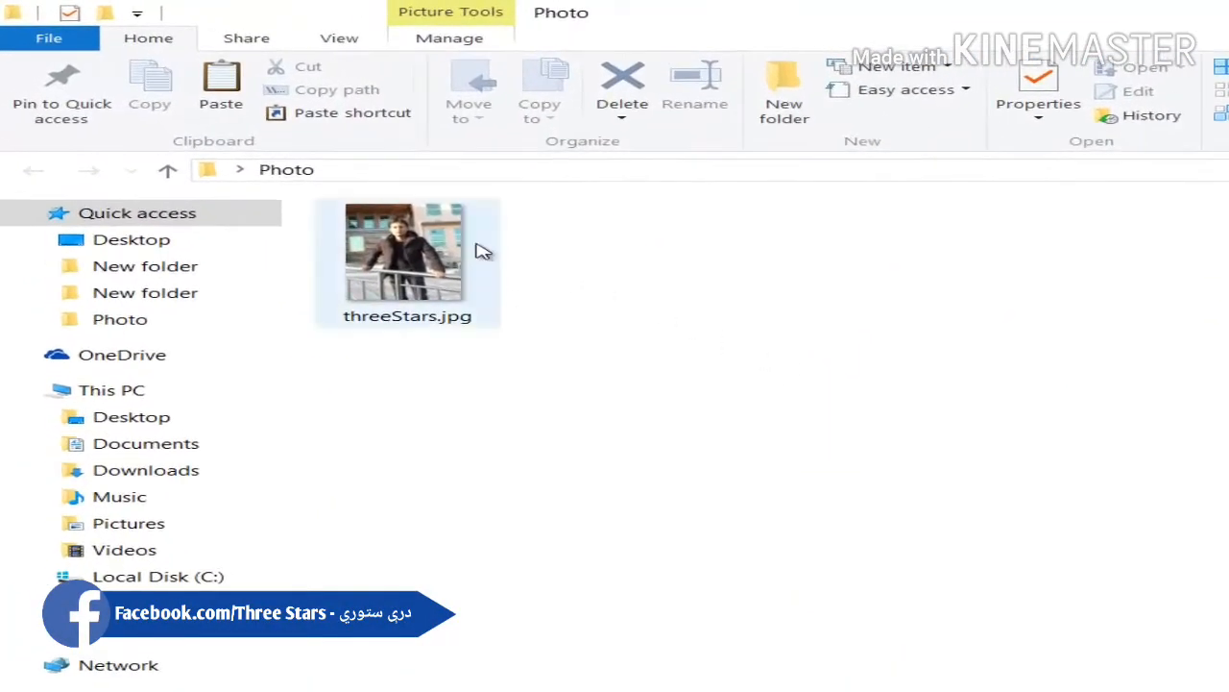
pyautogui.rightClick(426, 236)
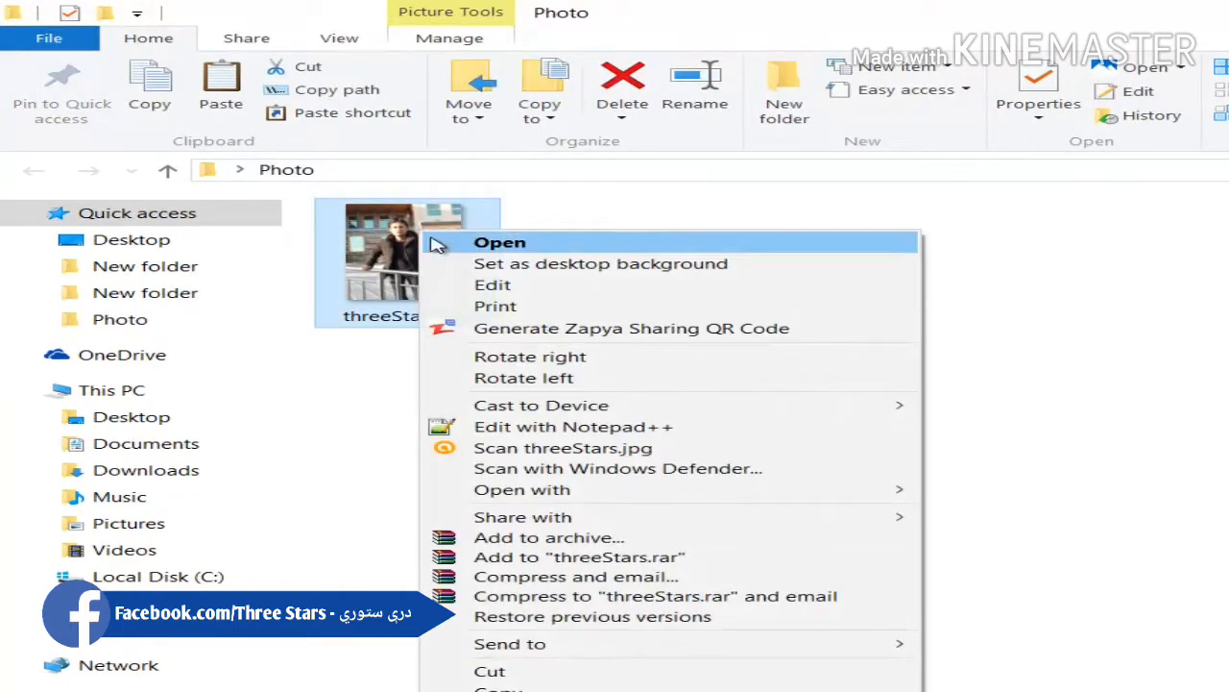
pyautogui.click(491, 284)
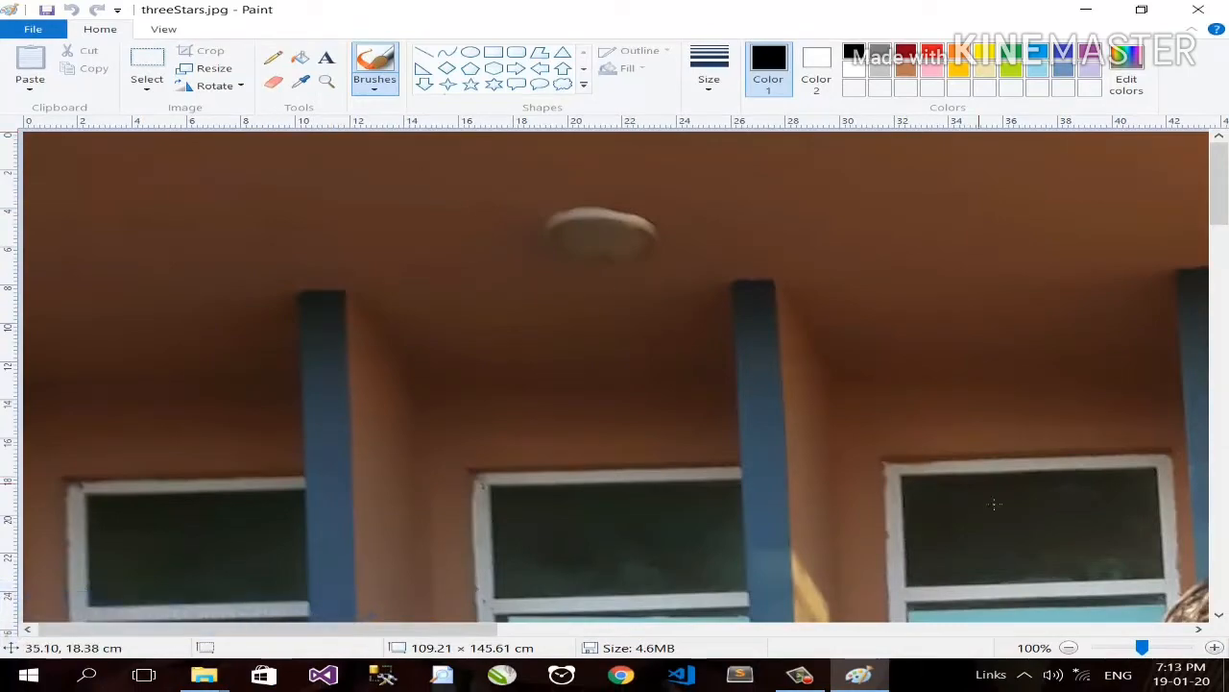
pyautogui.click(1070, 648)
pyautogui.click(1070, 649)
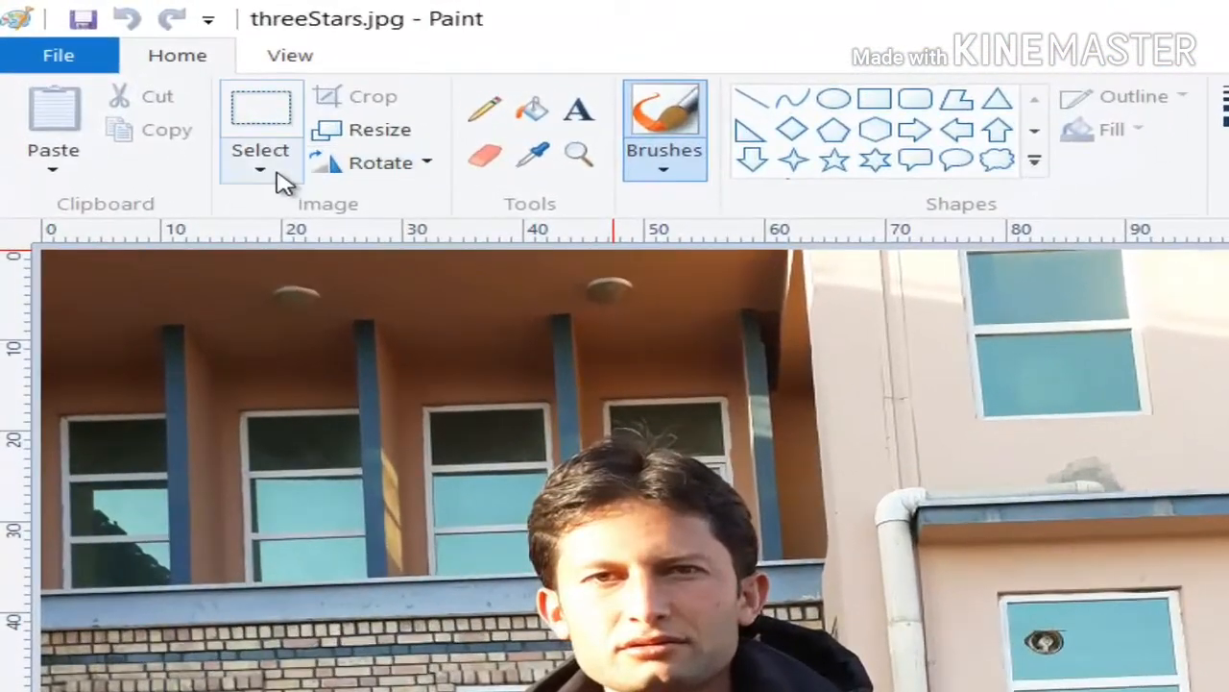
# - Crop the photo to a rectangular area around the man's head and upper body
pyautogui.click(269, 177)
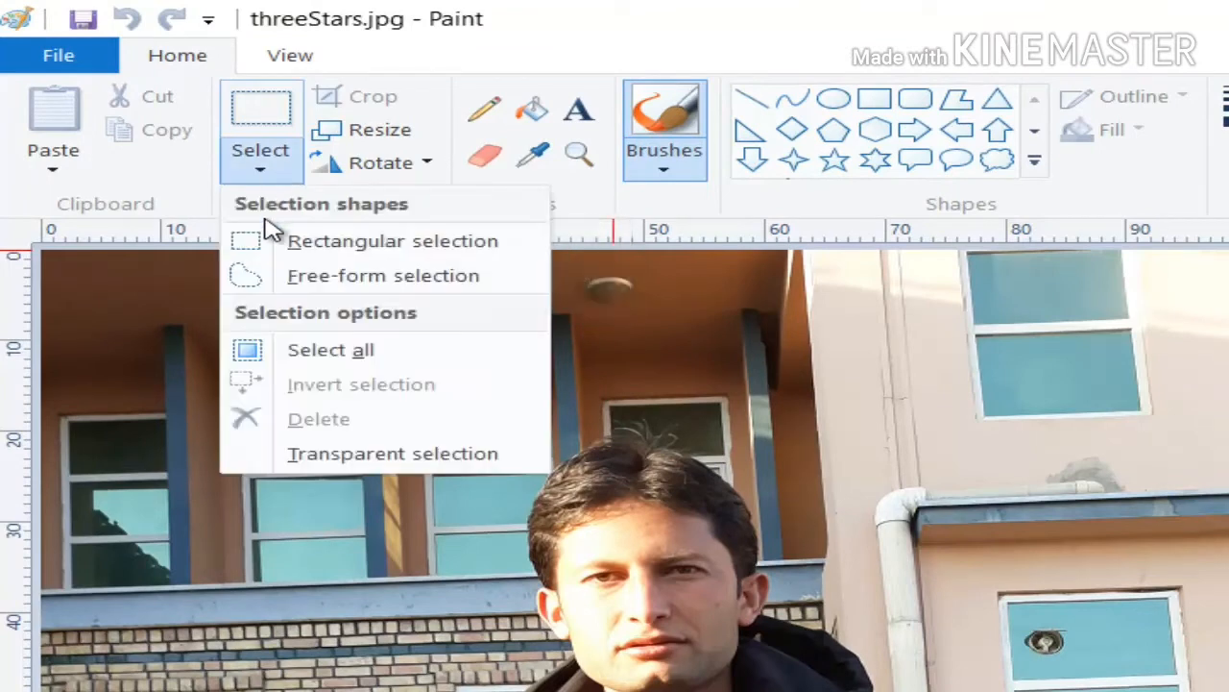
pyautogui.click(291, 349)
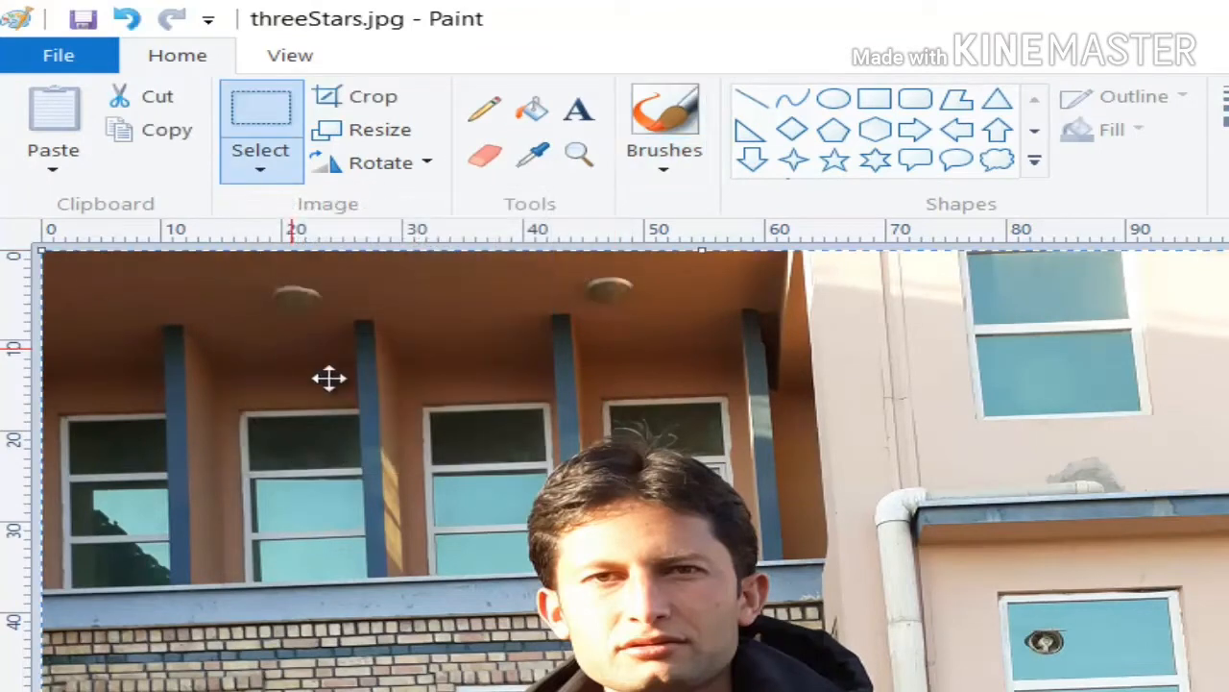
pyautogui.click(352, 110)
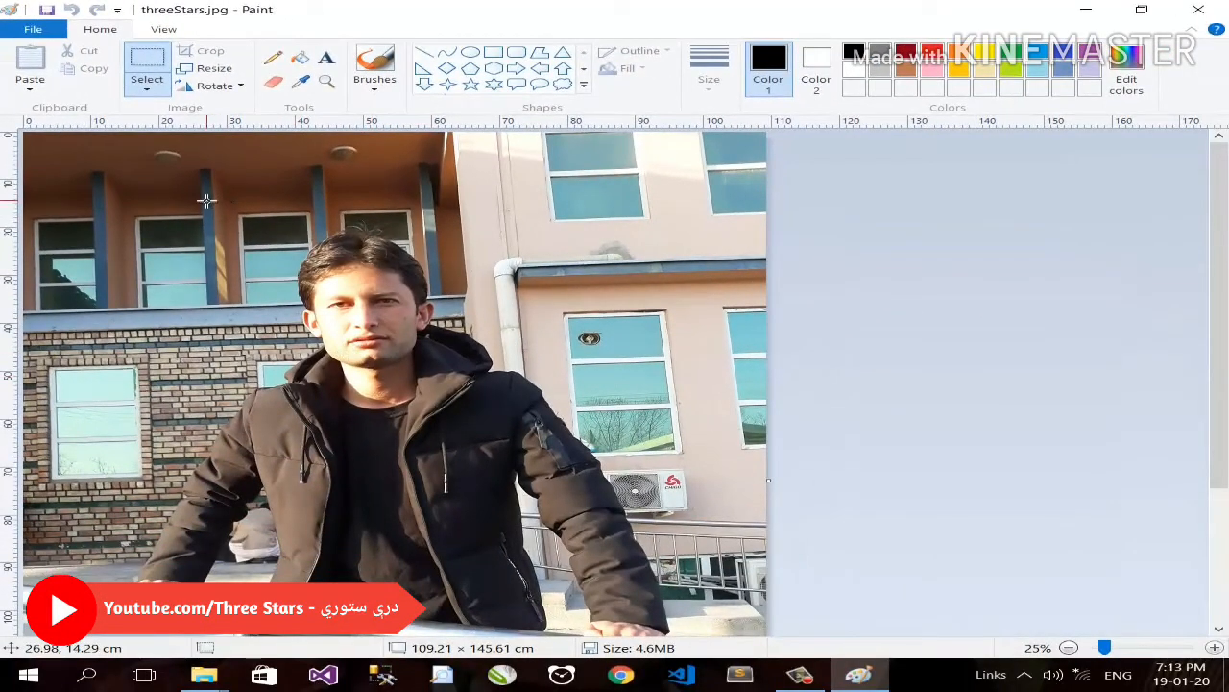
pyautogui.moveTo(194, 198); pyautogui.dragTo(266, 227)
pyautogui.click(337, 256)
pyautogui.moveTo(189, 203); pyautogui.dragTo(588, 470)
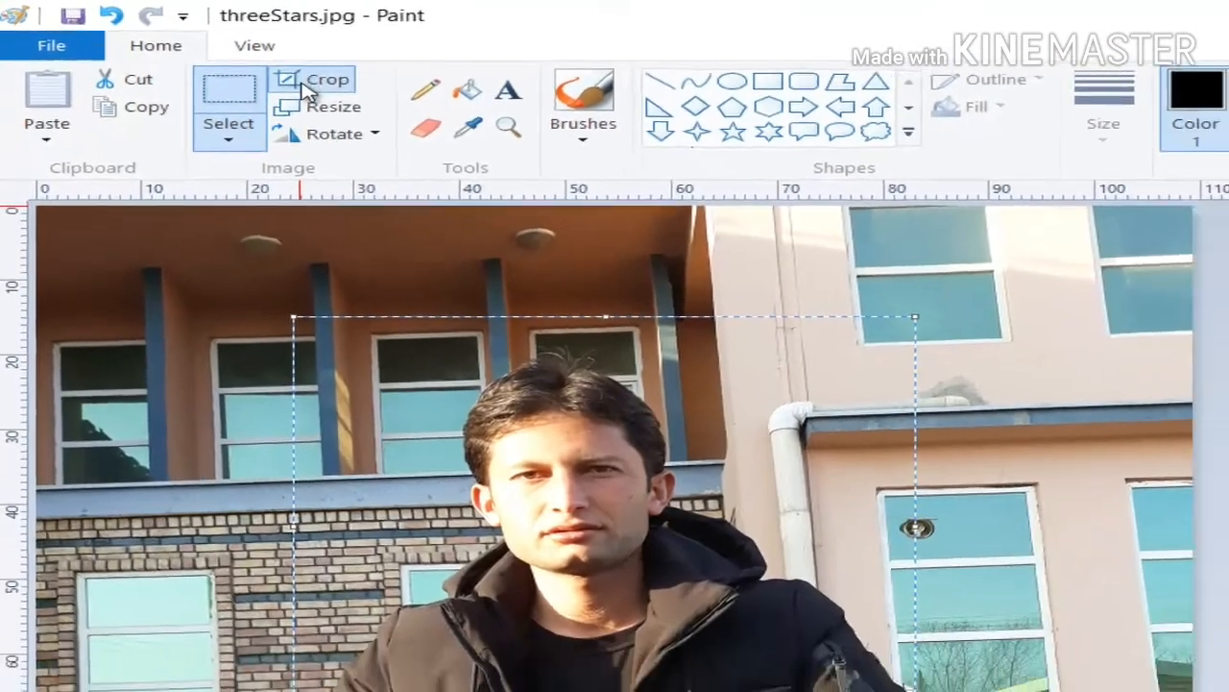
pyautogui.click(279, 71)
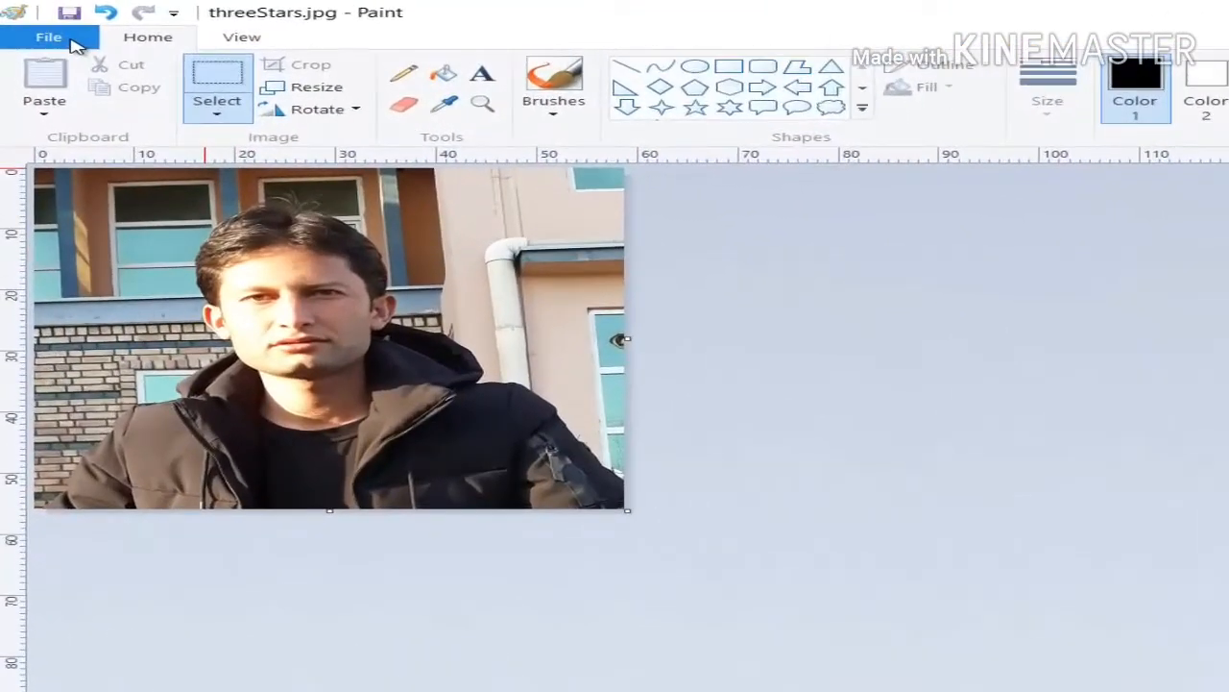
# - Begin saving the cropped picture as a new file named 2 in 24-bit Bitmap format
pyautogui.click(73, 41)
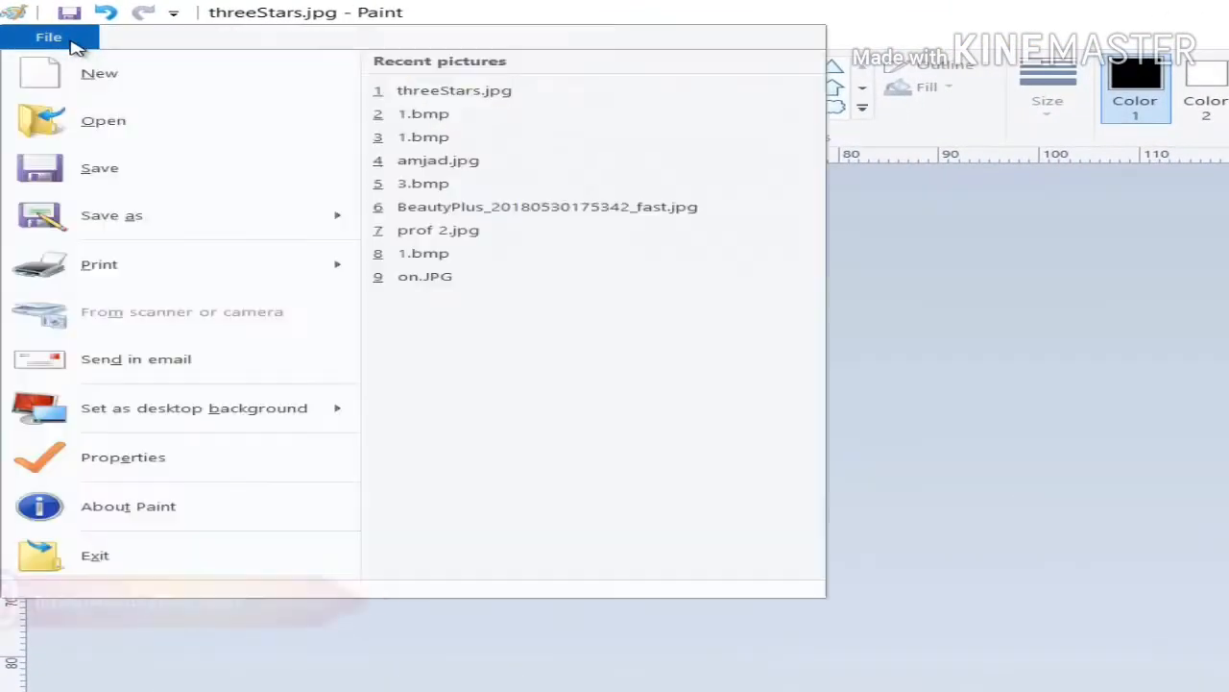
pyautogui.click(72, 219)
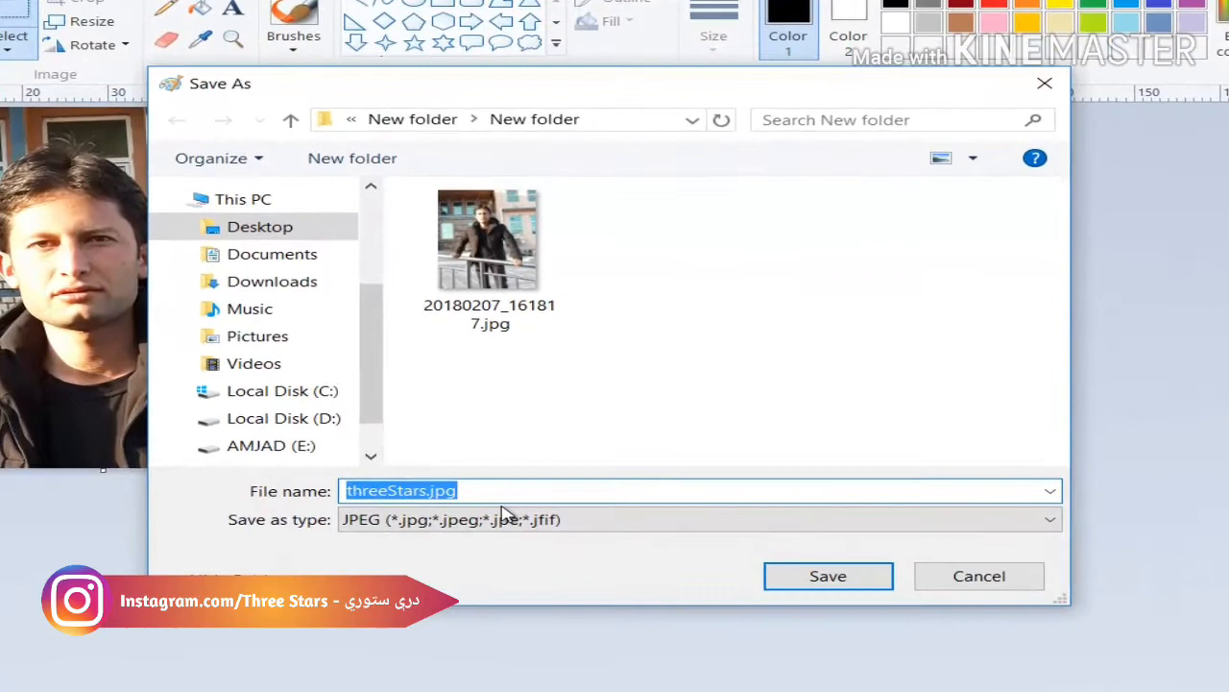
pyautogui.write('2')
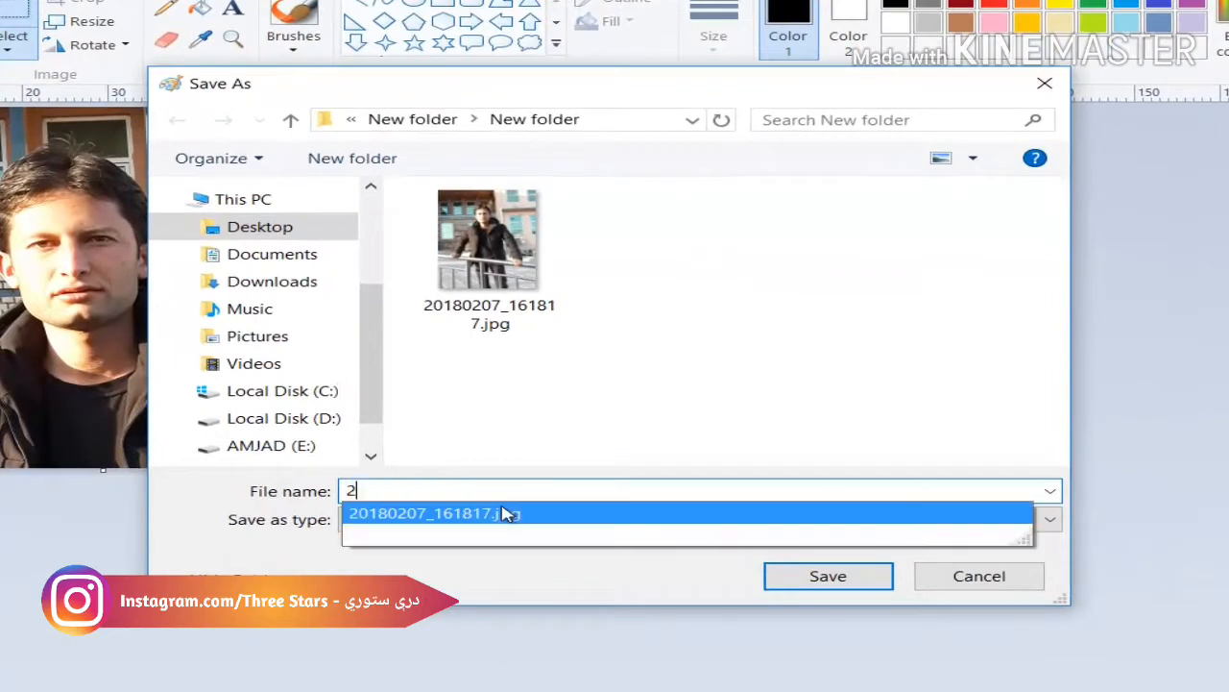
pyautogui.click(502, 571)
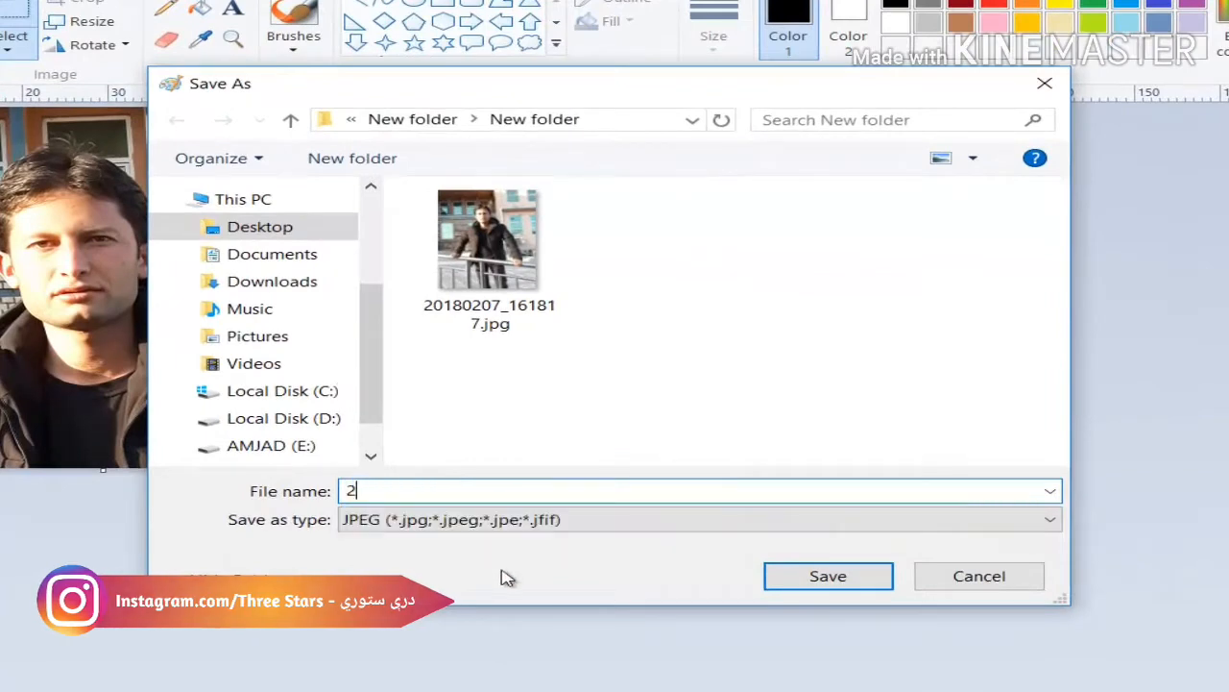
pyautogui.click(498, 530)
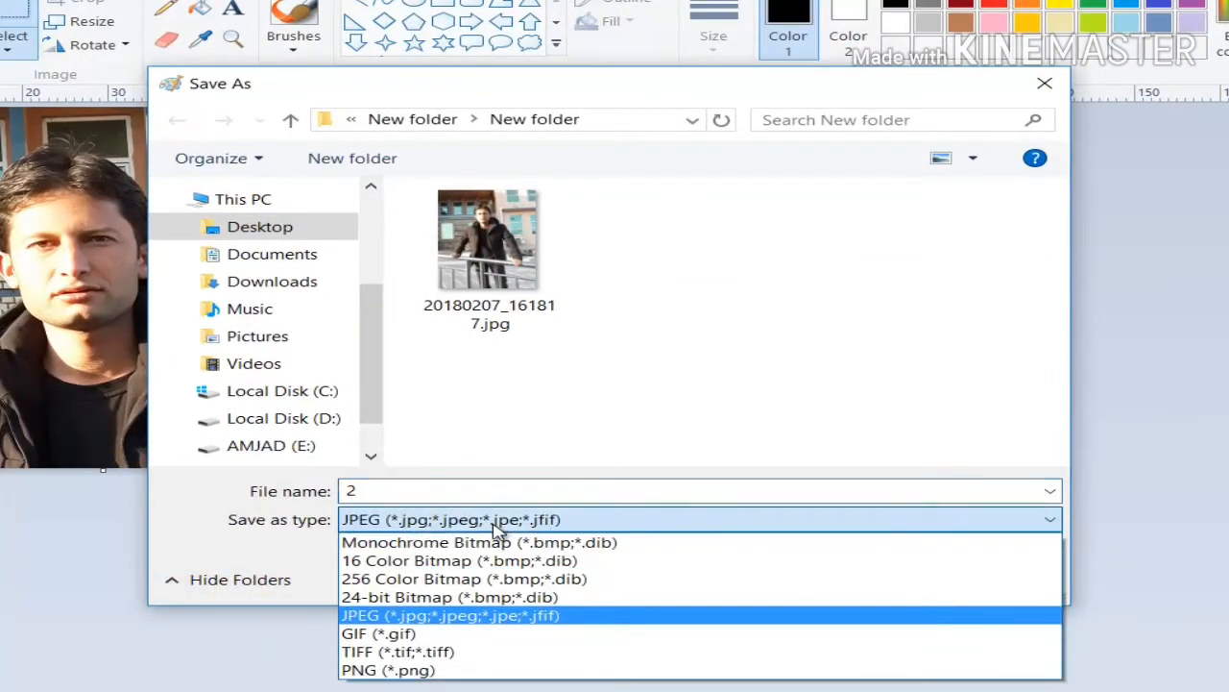
pyautogui.click(497, 602)
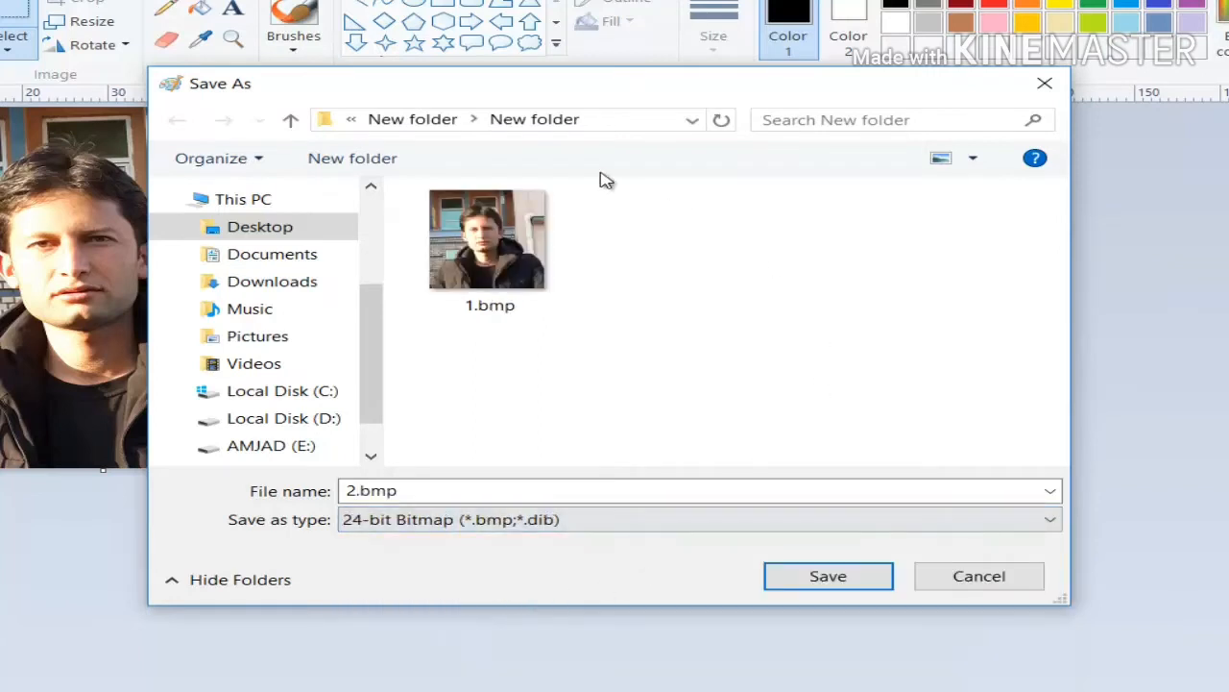
# - Save 2.bmp in the desktop's Photo folder and close Paint
pyautogui.click(274, 236)
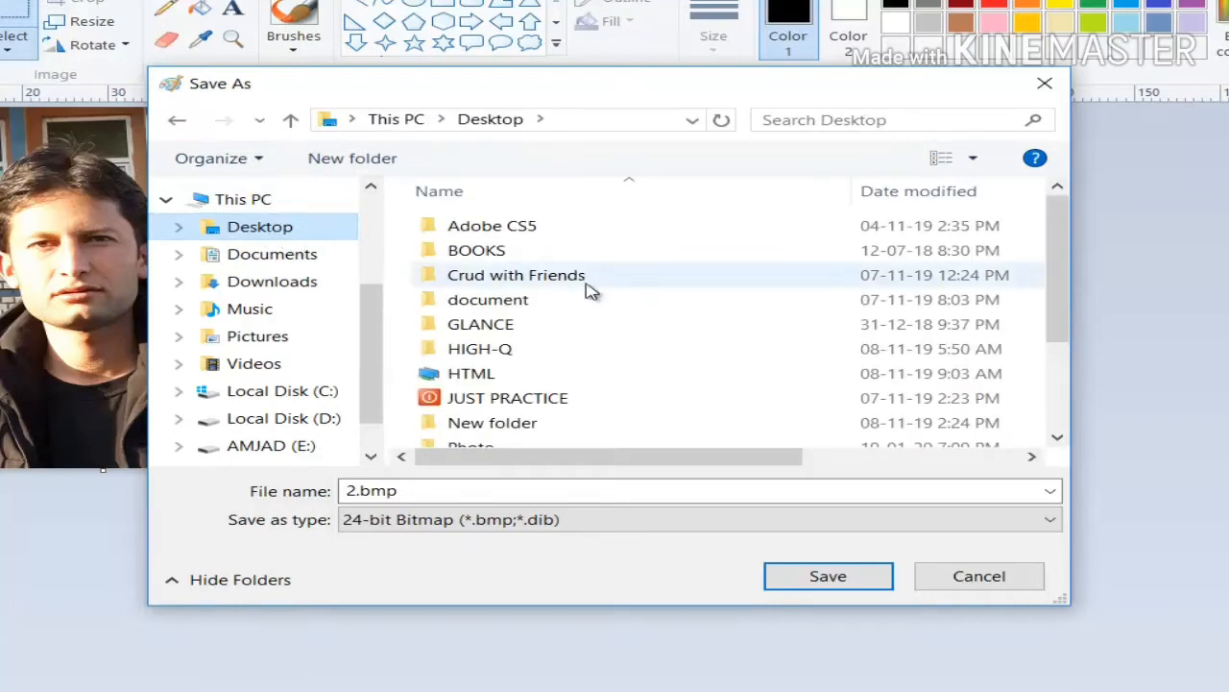
pyautogui.scroll(-1, 620, 290)
pyautogui.scroll(-1, 629, 317)
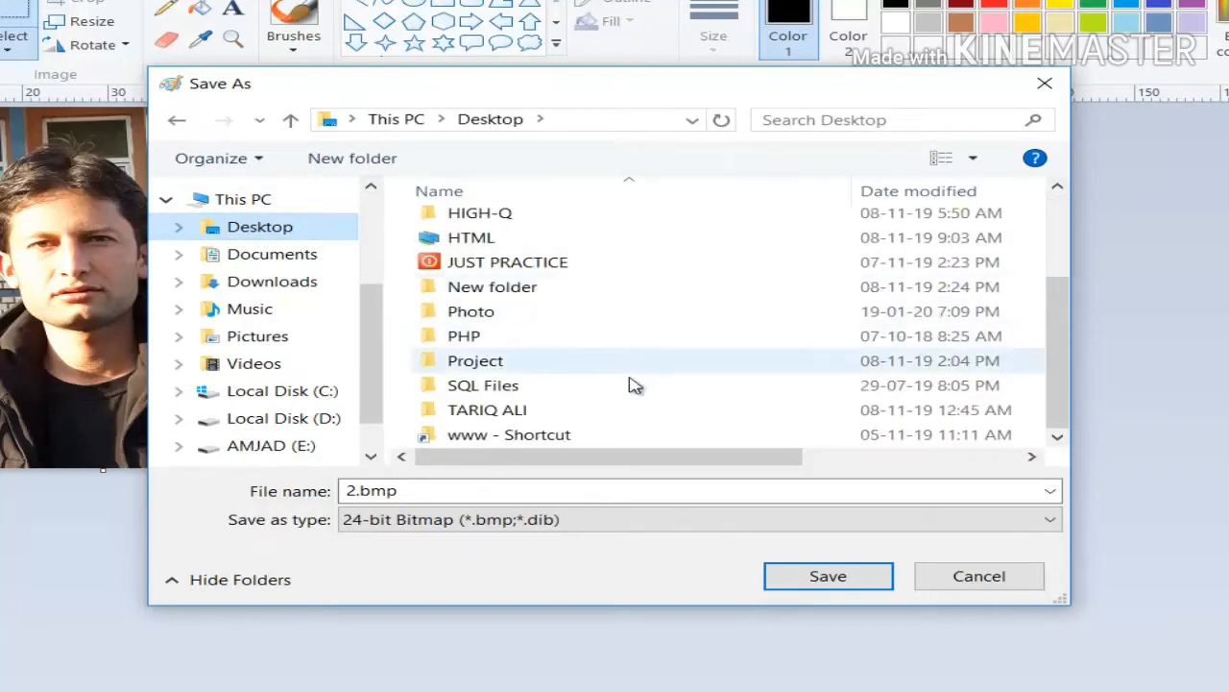
pyautogui.click(583, 315)
pyautogui.doubleClick(583, 315)
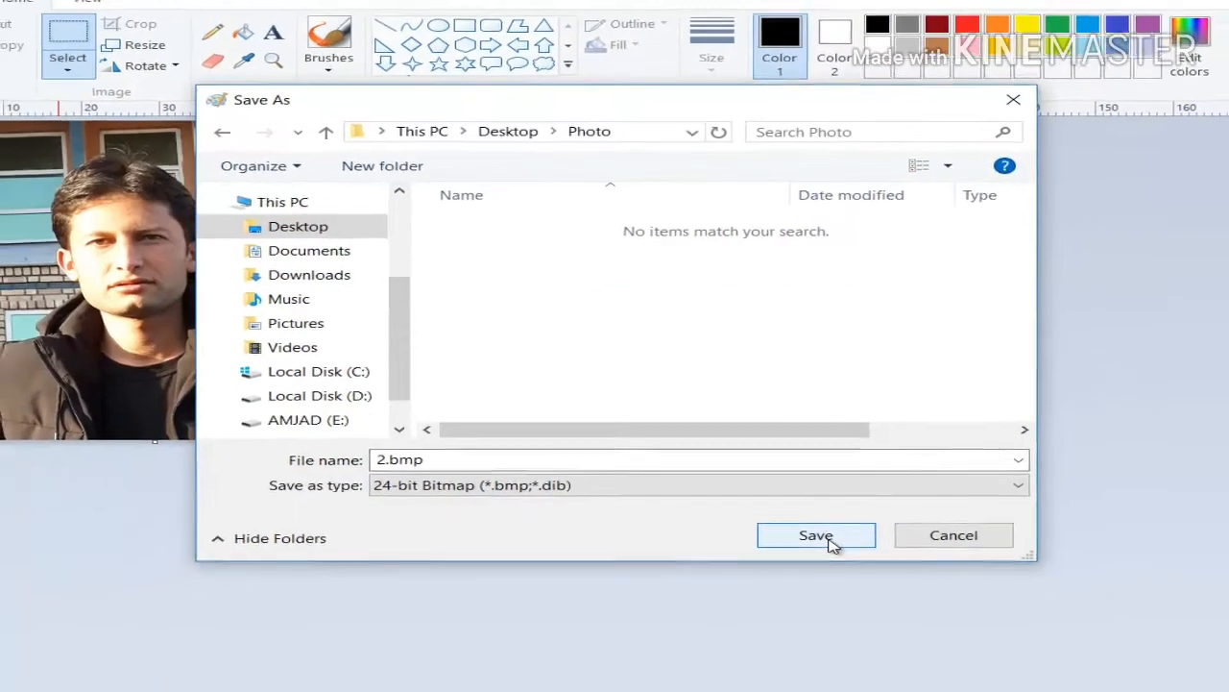
pyautogui.click(854, 578)
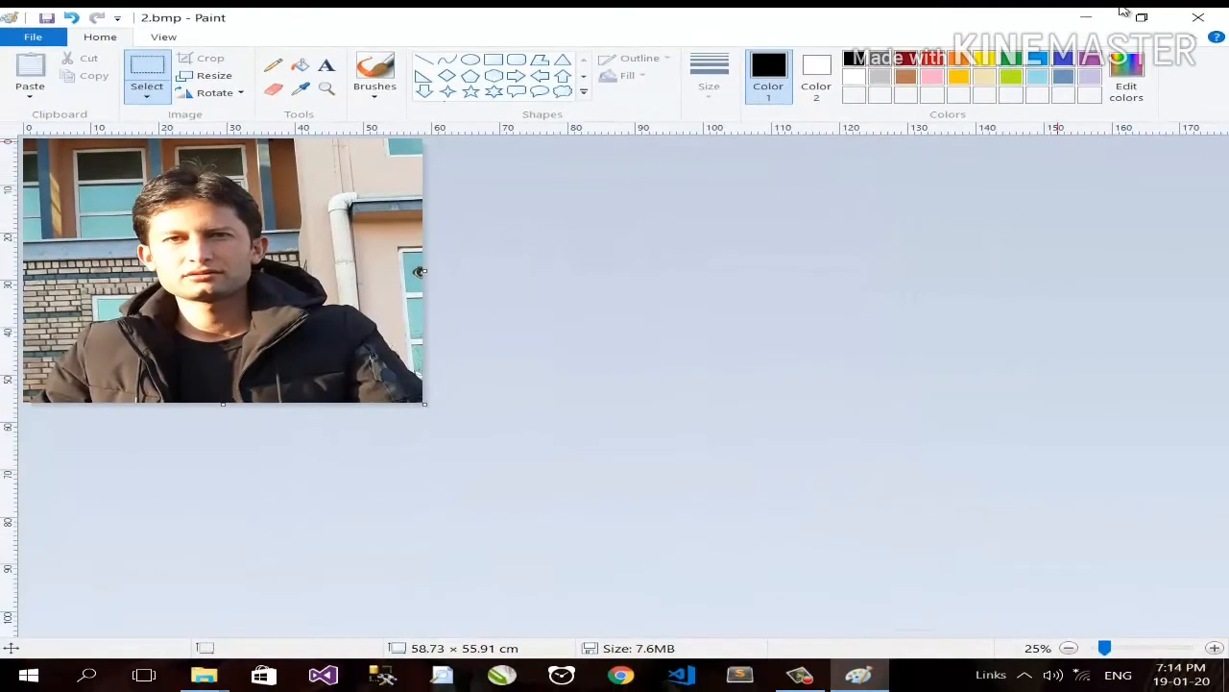
pyautogui.click(1197, 17)
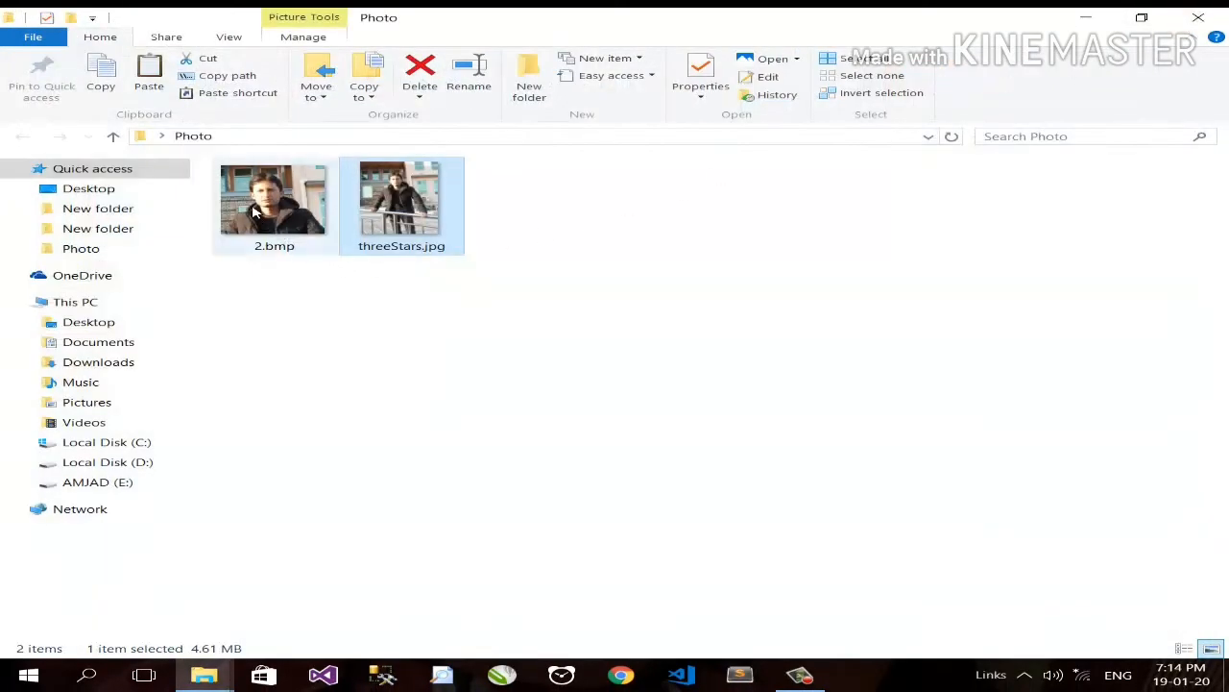
# - Delete the original threeStars.jpg from the Photo folder, keeping 2.bmp
pyautogui.click(282, 204)
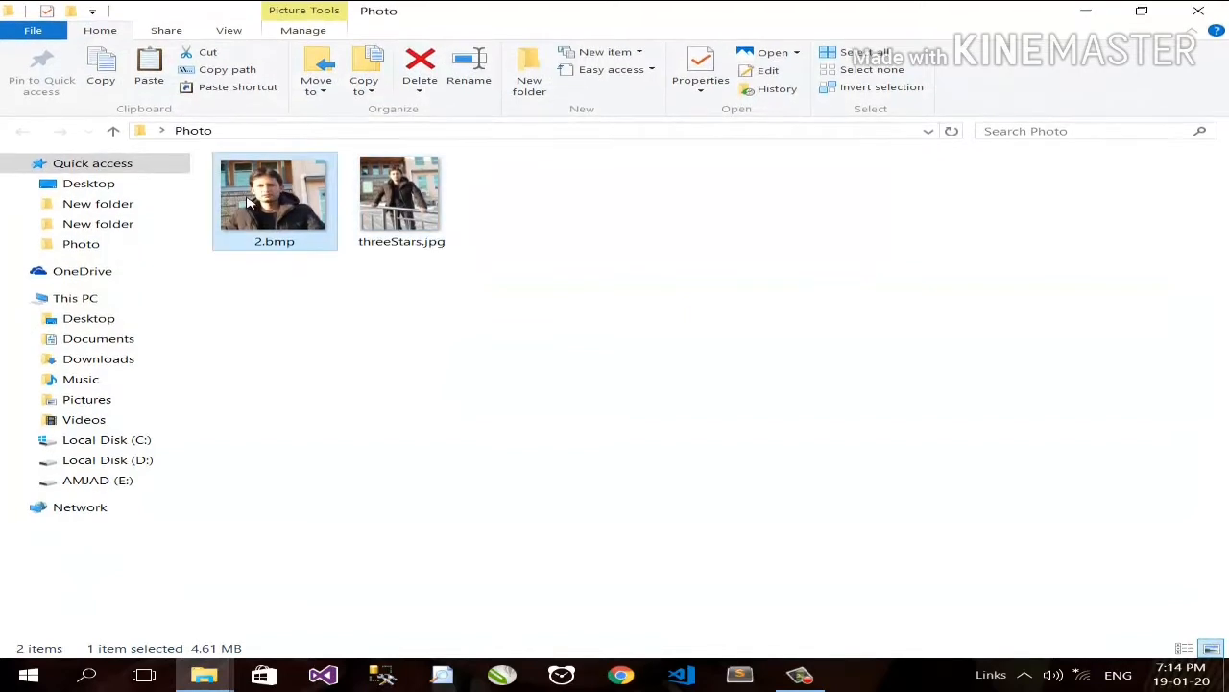
pyautogui.click(381, 201)
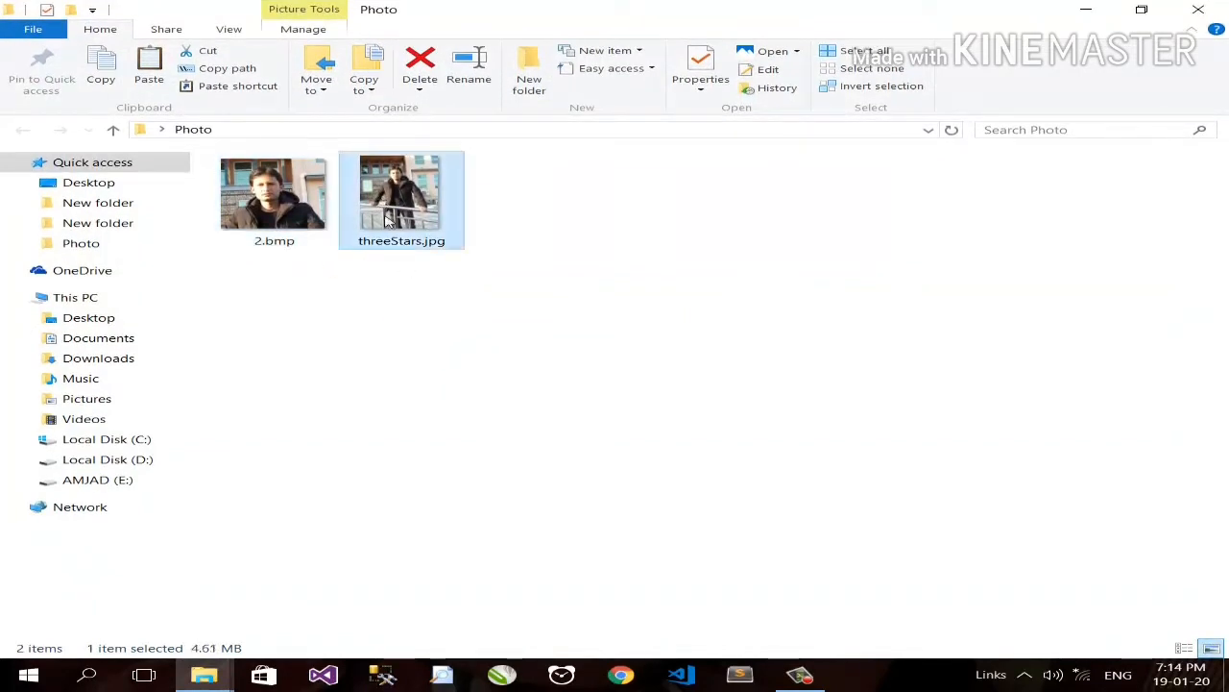
pyautogui.moveTo(268, 163)
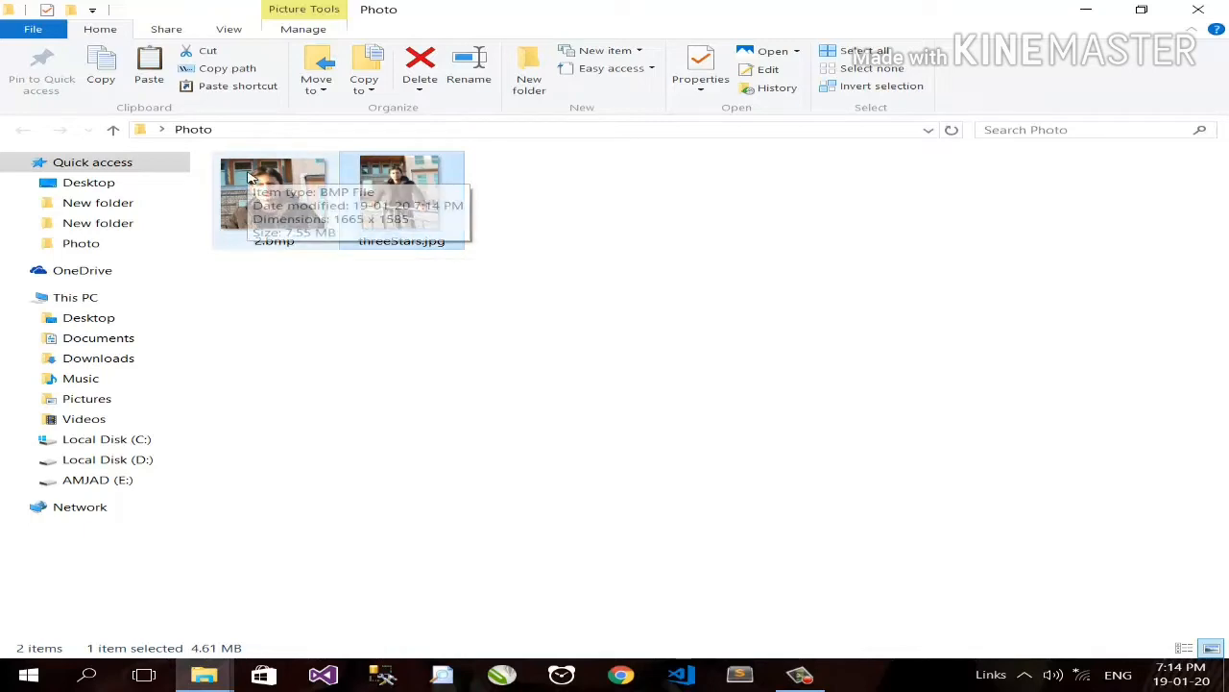
pyautogui.click(459, 463)
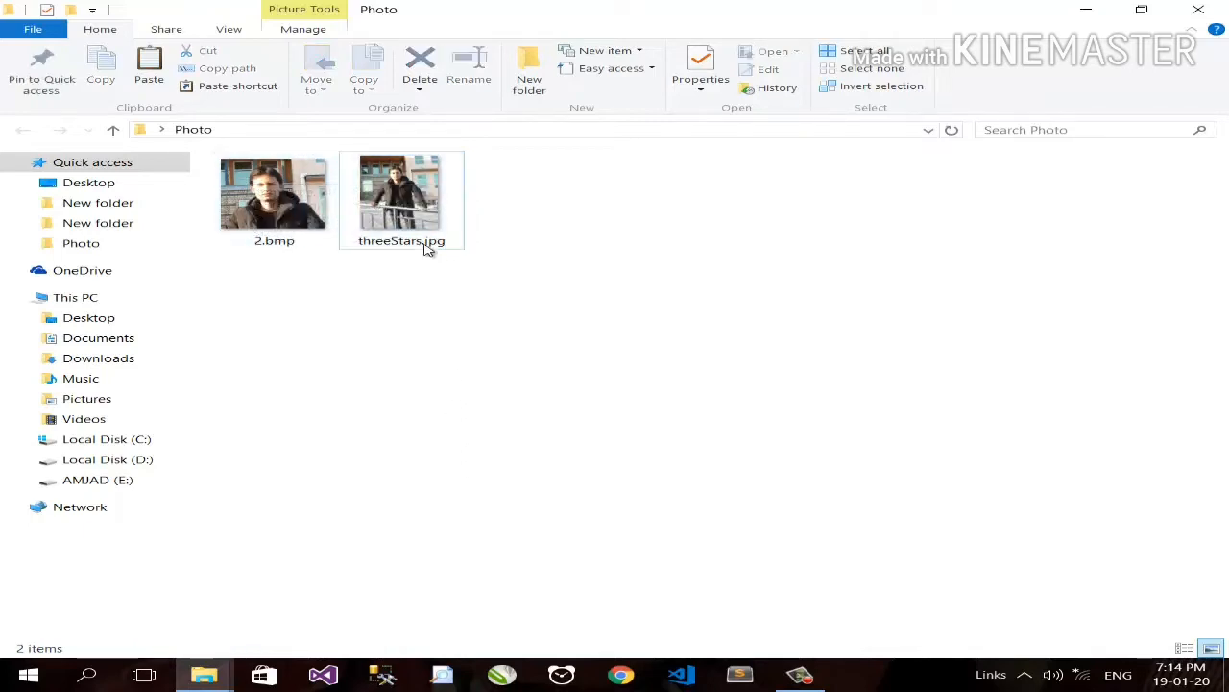
pyautogui.rightClick(422, 169)
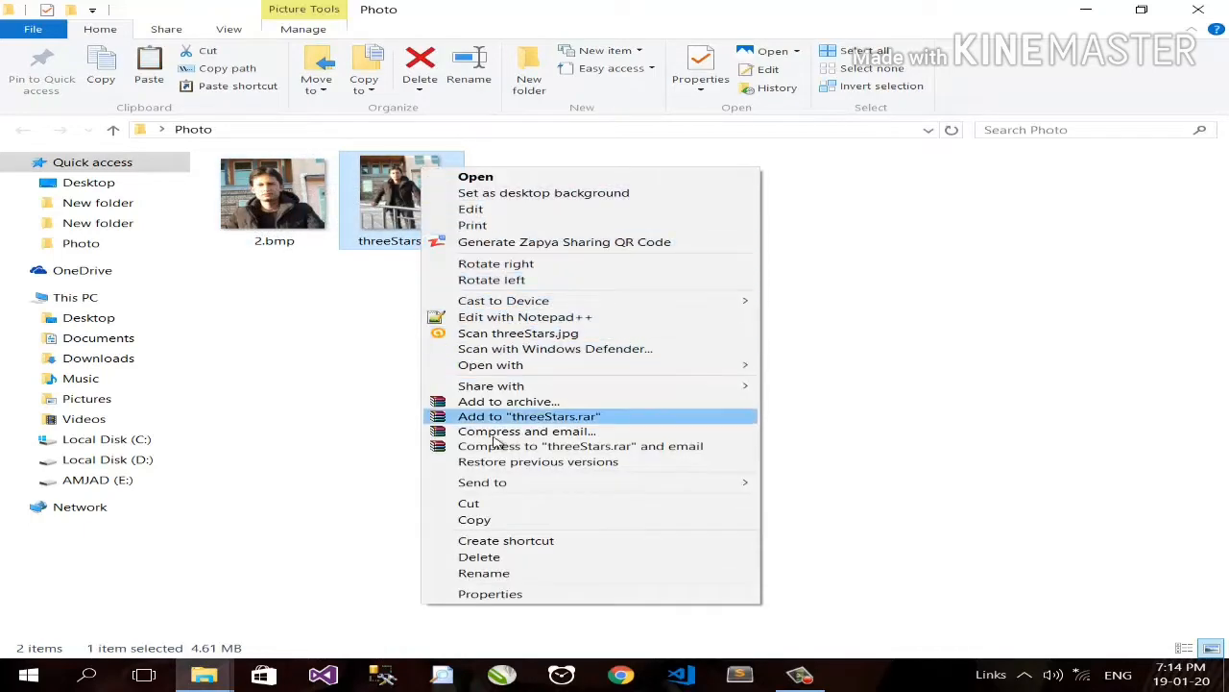
pyautogui.click(485, 558)
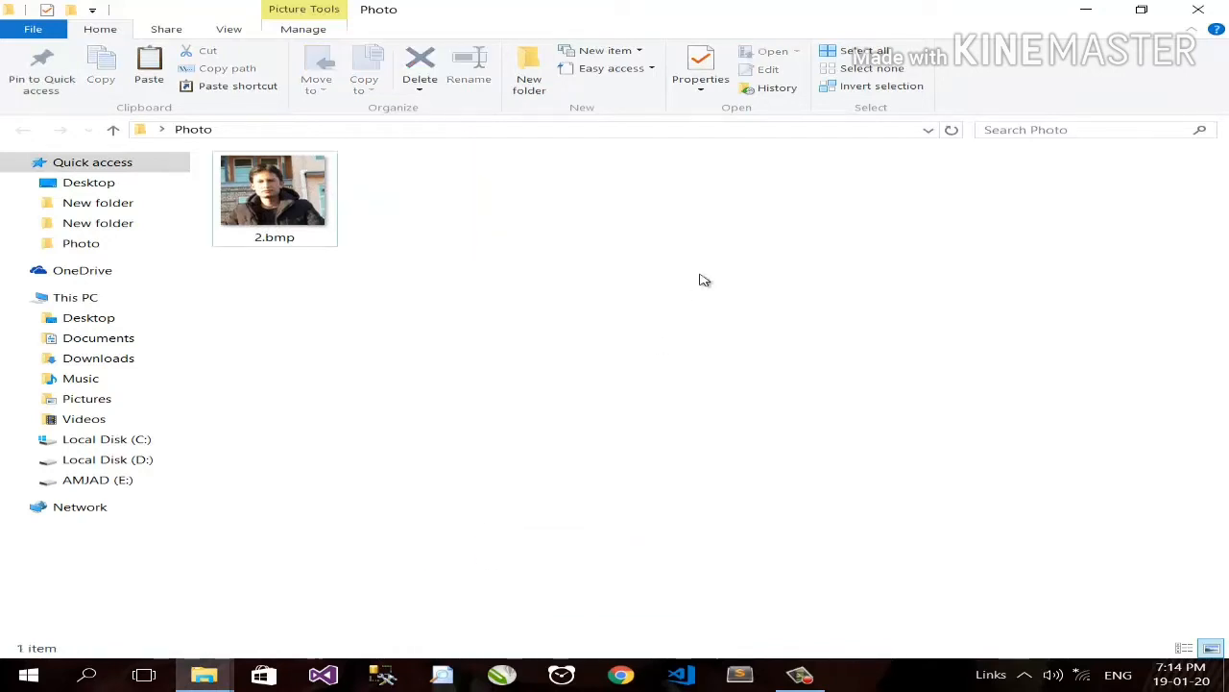
pyautogui.rightClick(632, 207)
pyautogui.click(669, 262)
pyautogui.rightClick(623, 200)
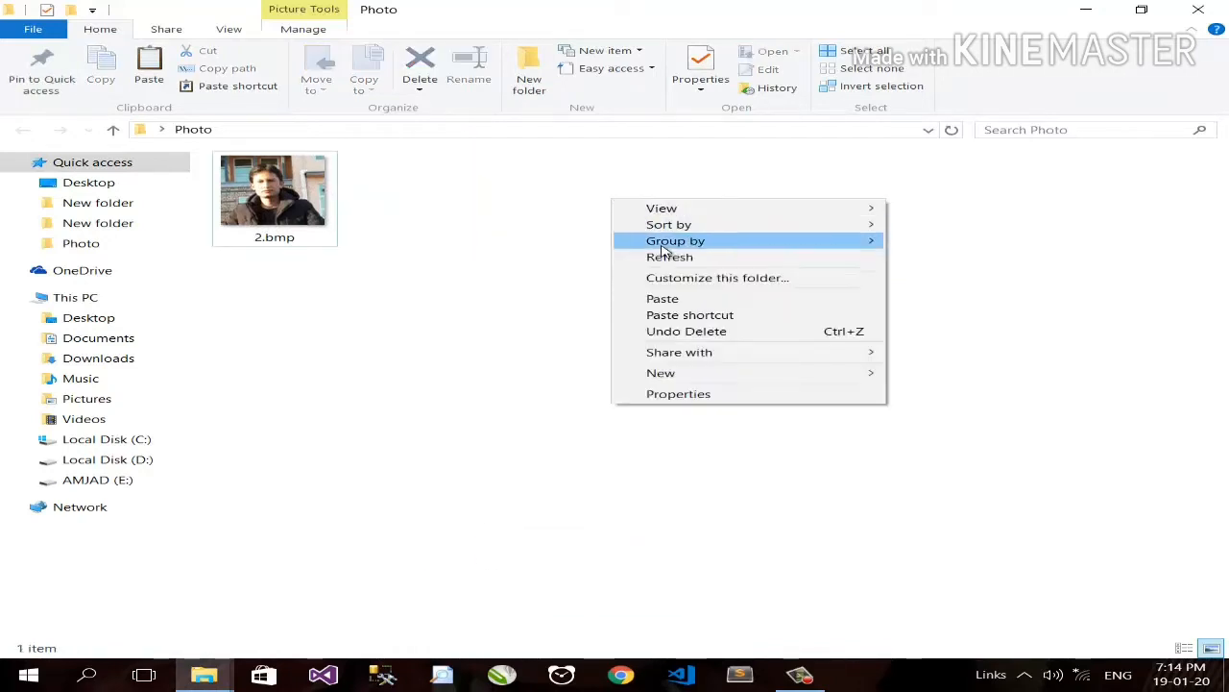
pyautogui.click(670, 257)
pyautogui.rightClick(624, 207)
pyautogui.click(678, 262)
pyautogui.rightClick(624, 207)
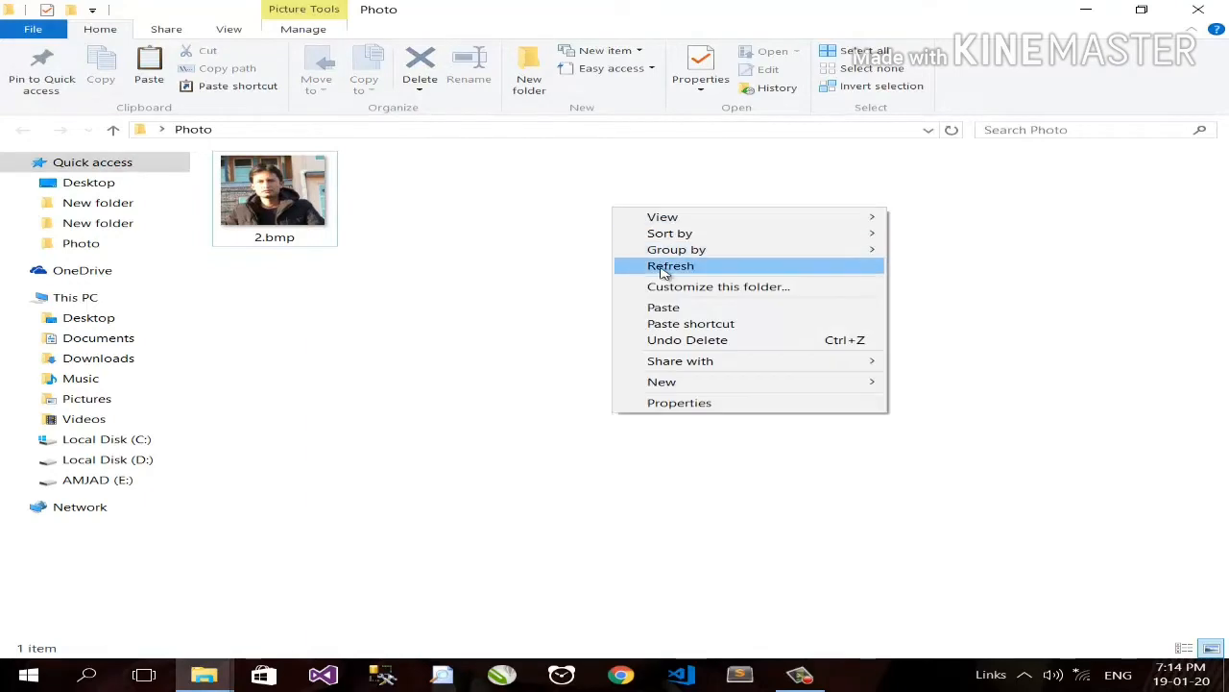
pyautogui.click(672, 262)
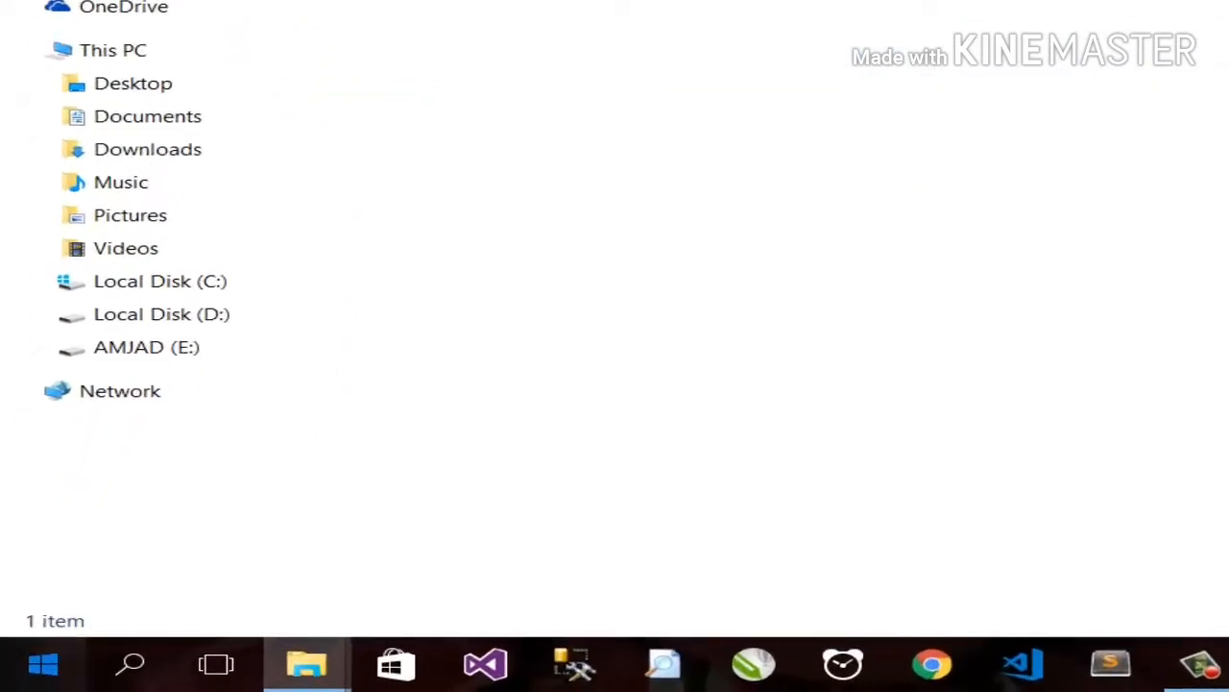
# - Search Windows for "note", open Notepad from the results and close its empty window
pyautogui.click(34, 677)
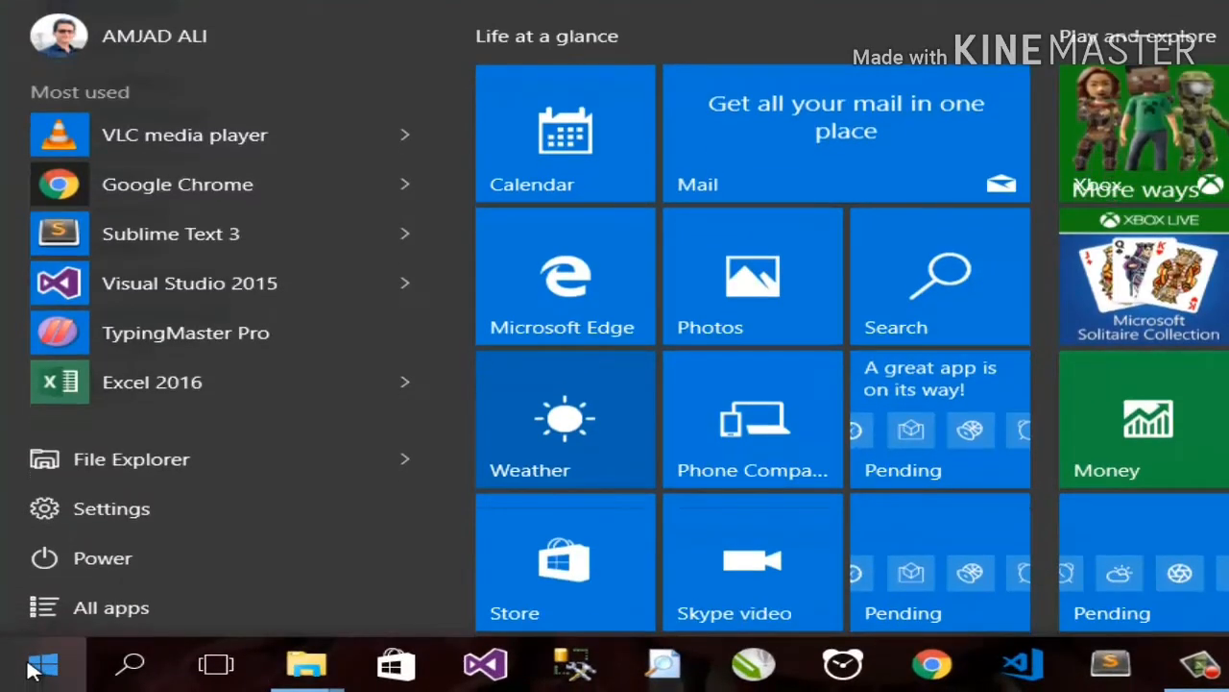
pyautogui.write('note')
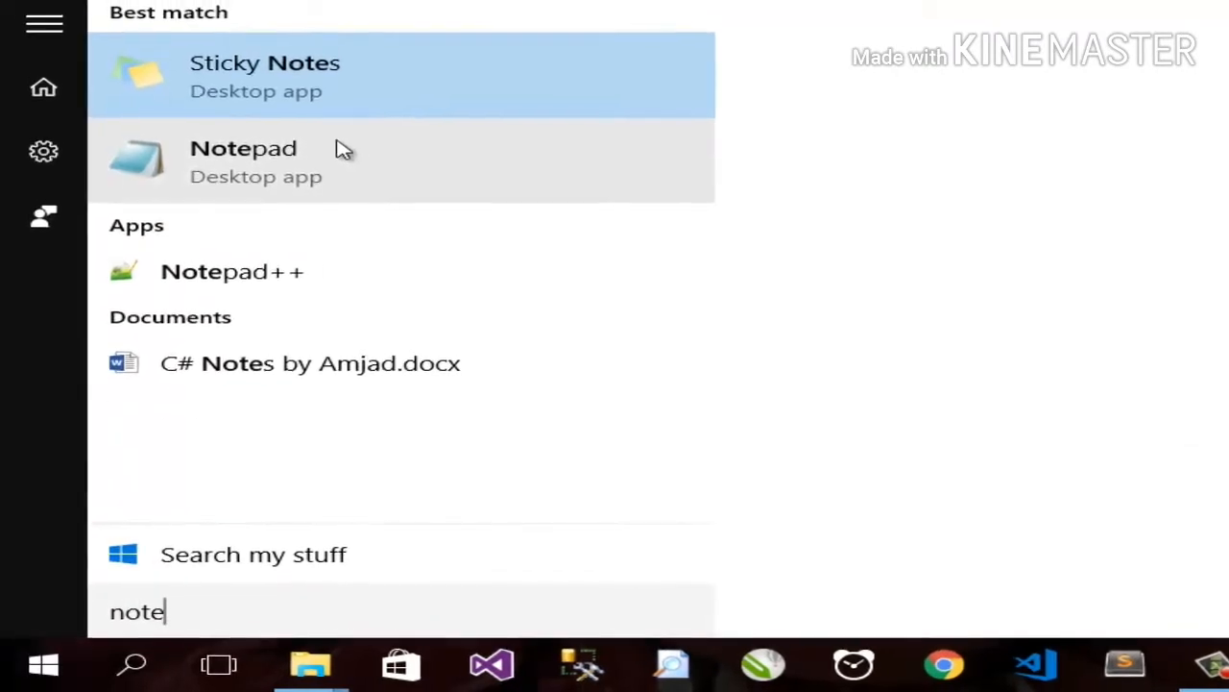
pyautogui.click(343, 148)
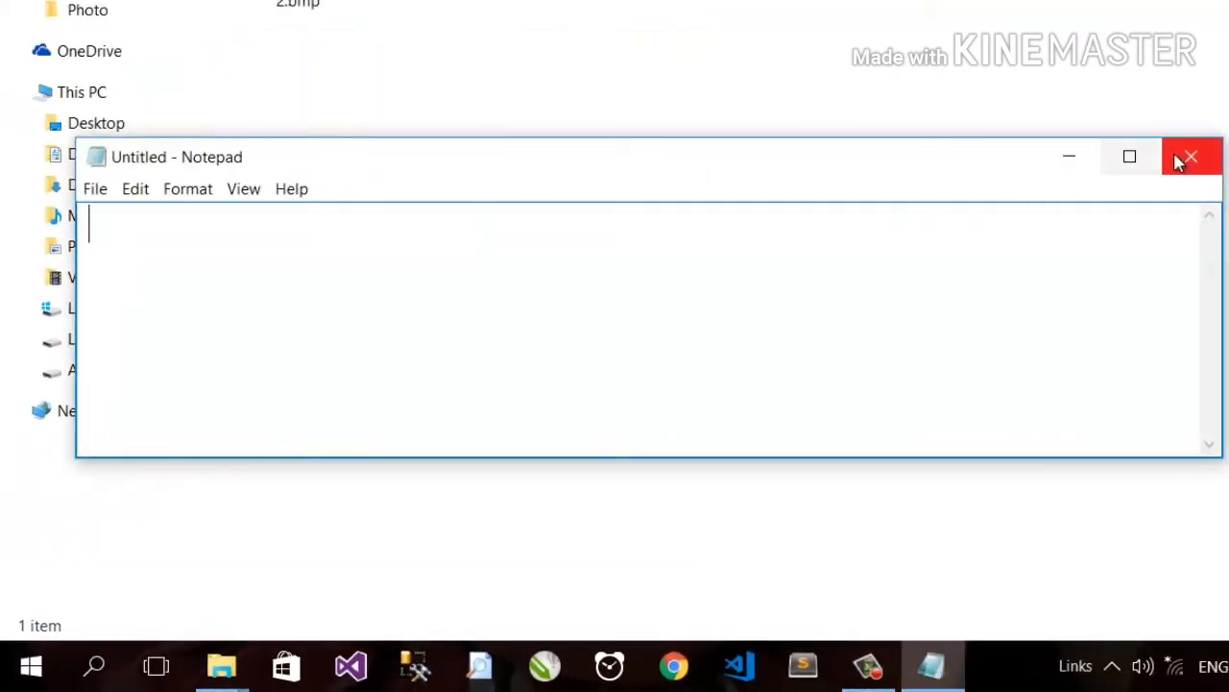
pyautogui.click(1187, 159)
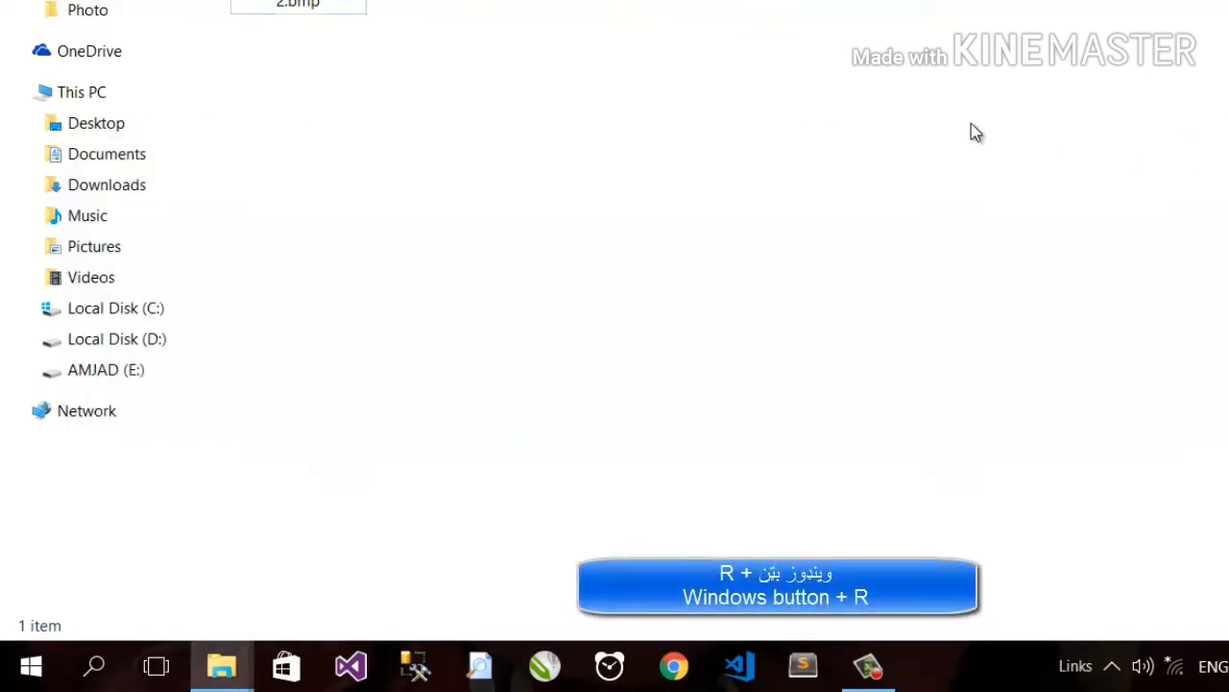
# - Open a blank Notepad document by running the notepad command from the Run dialog
pyautogui.press('super+r')
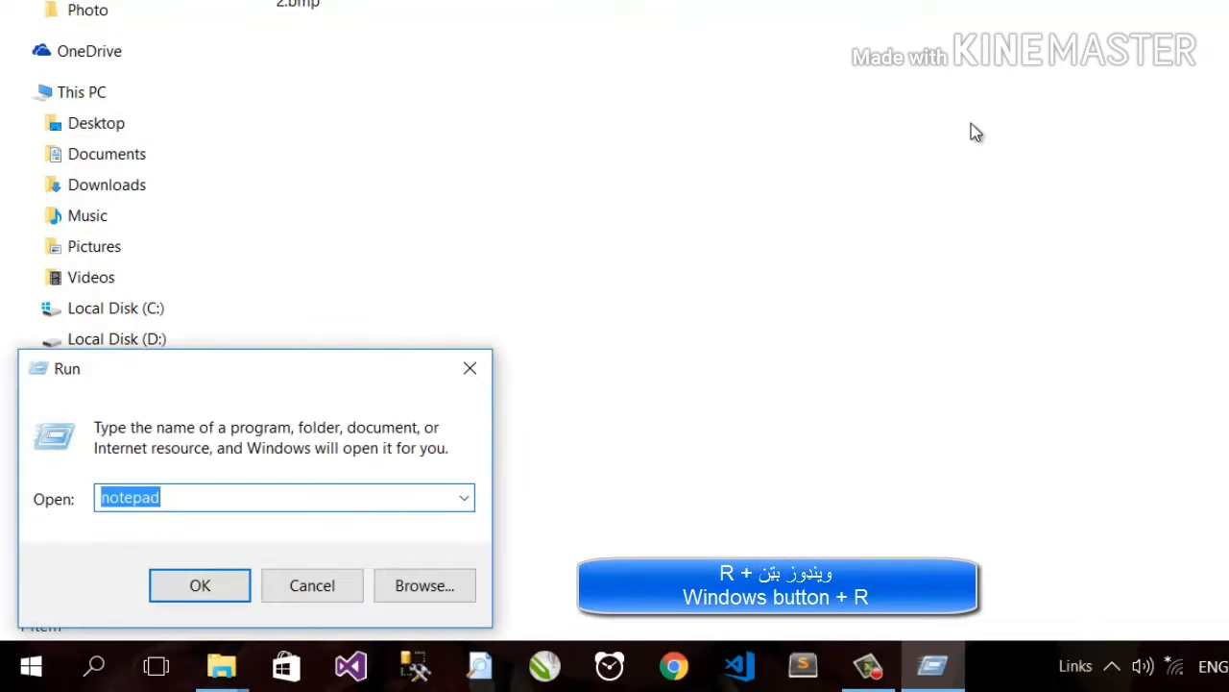
pyautogui.click(200, 585)
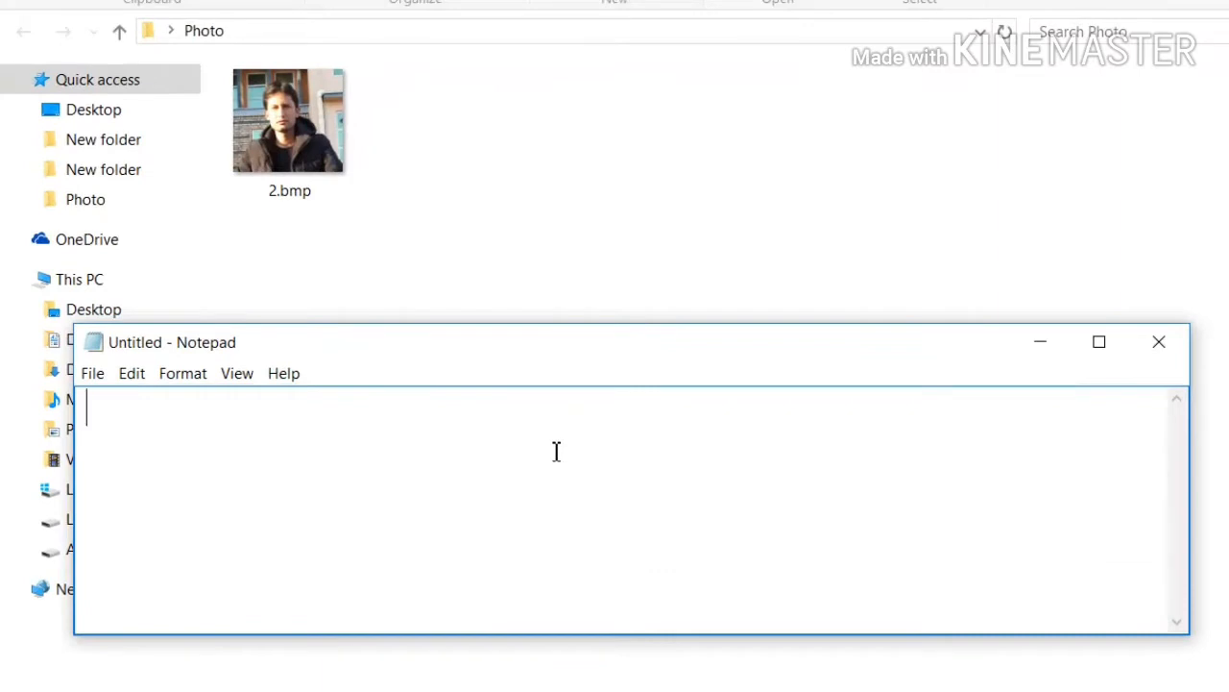
# - Write the lines "[autorun]" and "icon=2.bmp" in the blank document and save it as autorun.inf in the desktop's Photo folder
pyautogui.write('[aut')
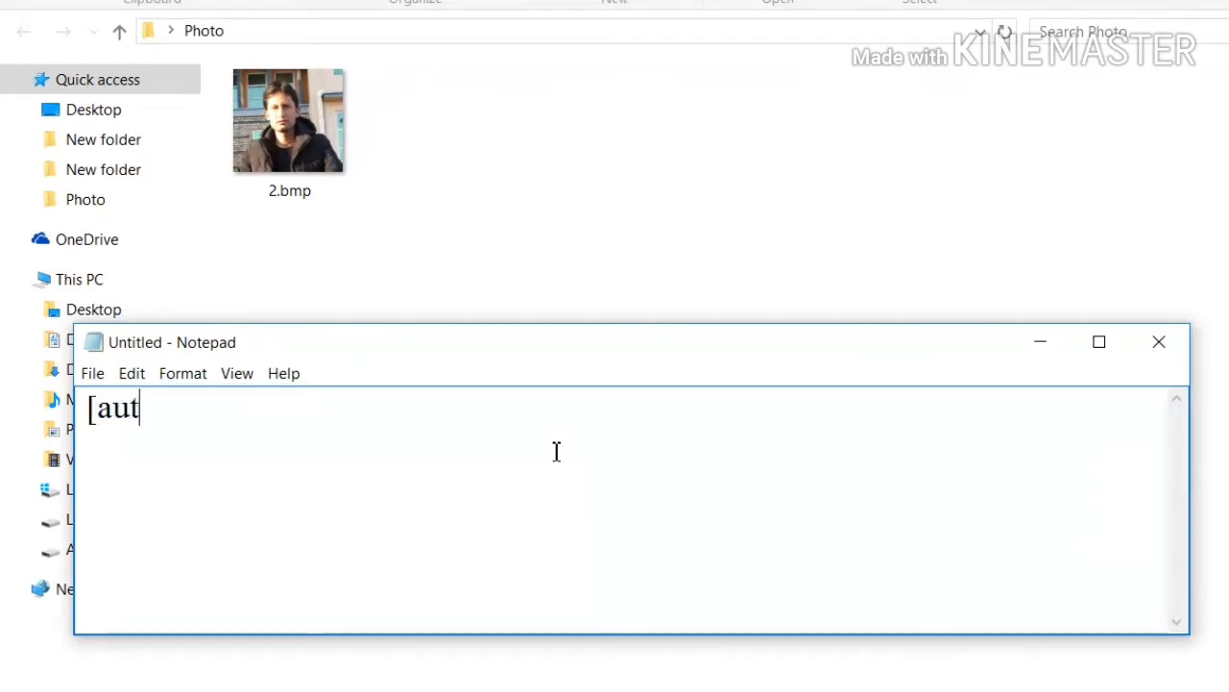
pyautogui.write('orun')
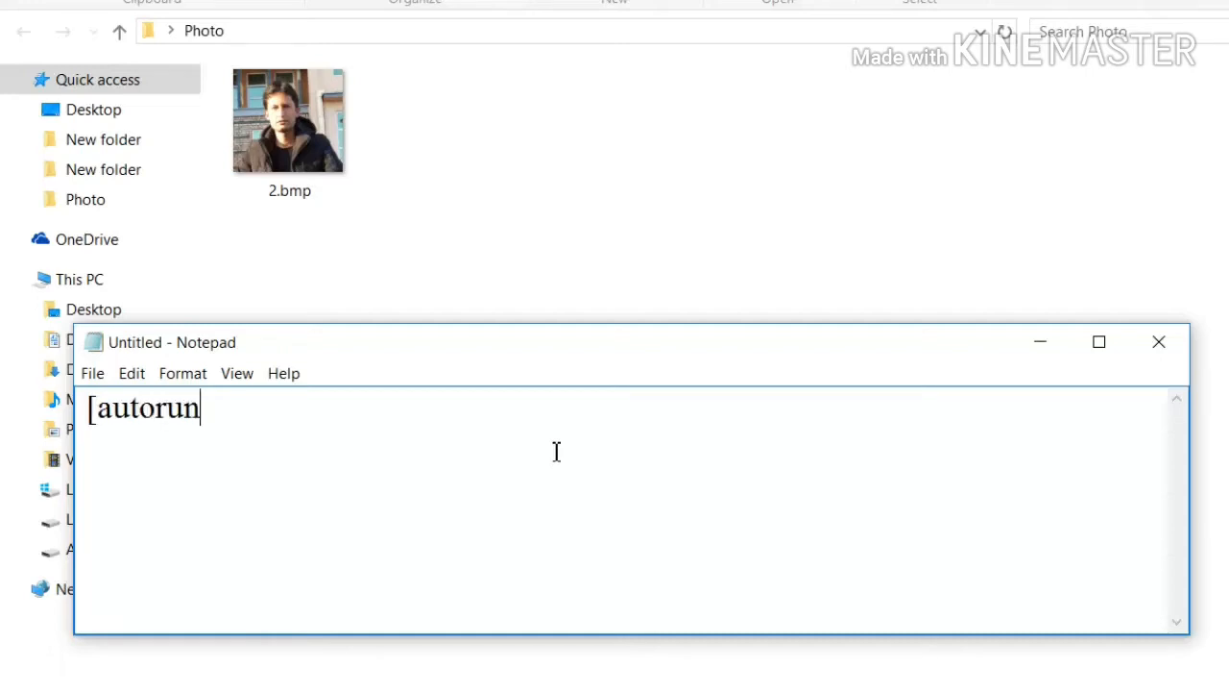
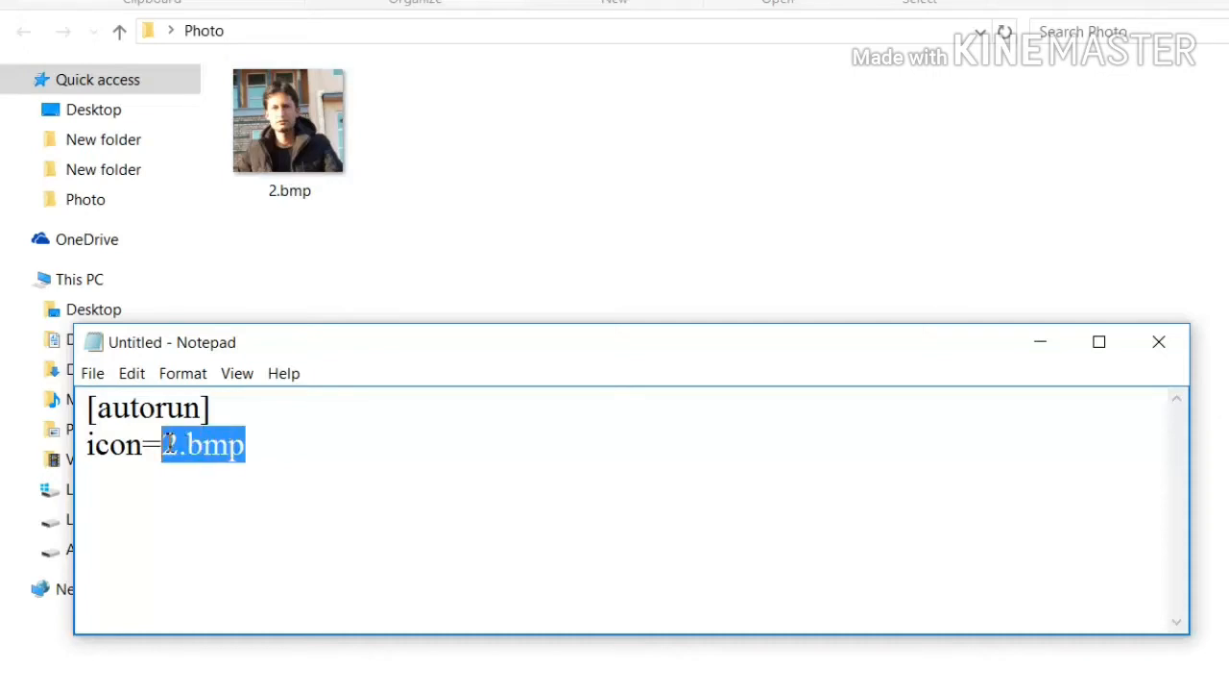
pyautogui.click(92, 374)
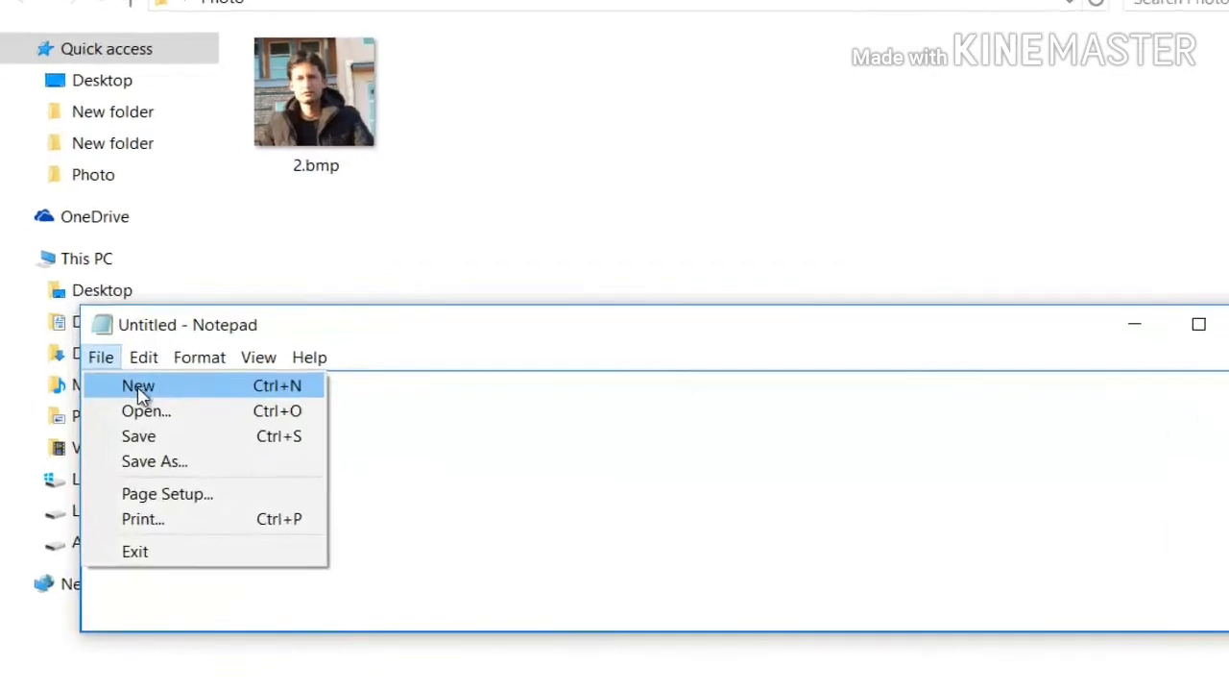
pyautogui.click(240, 376)
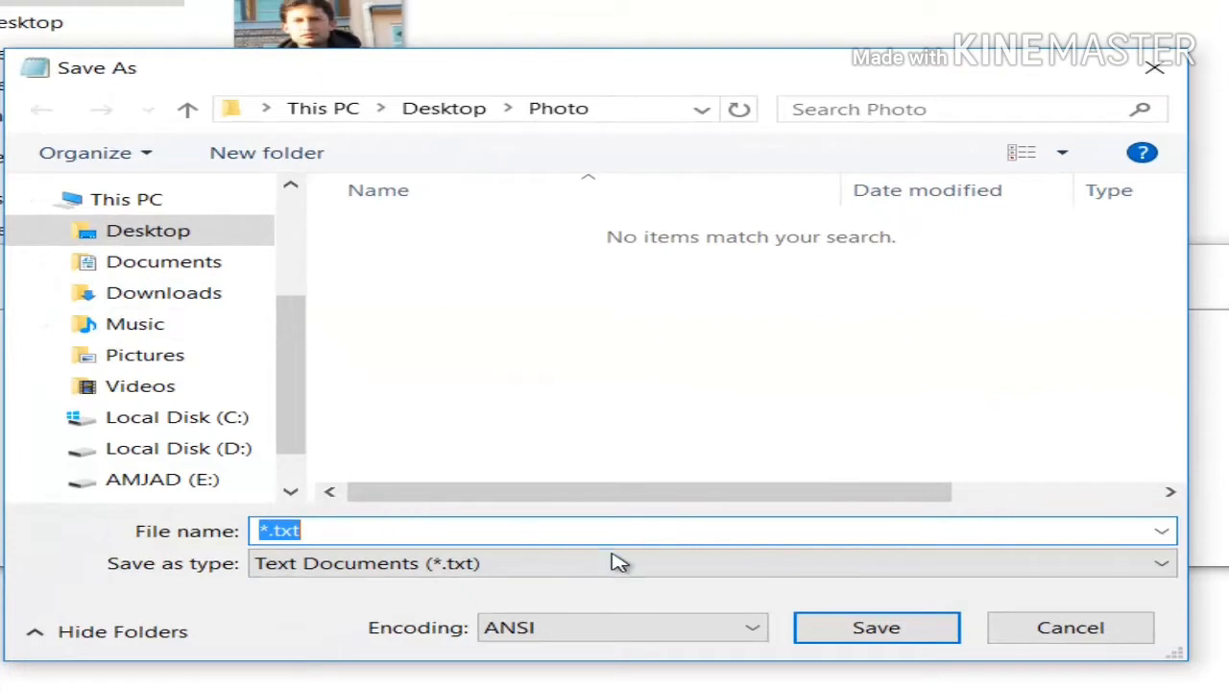
pyautogui.write('a')
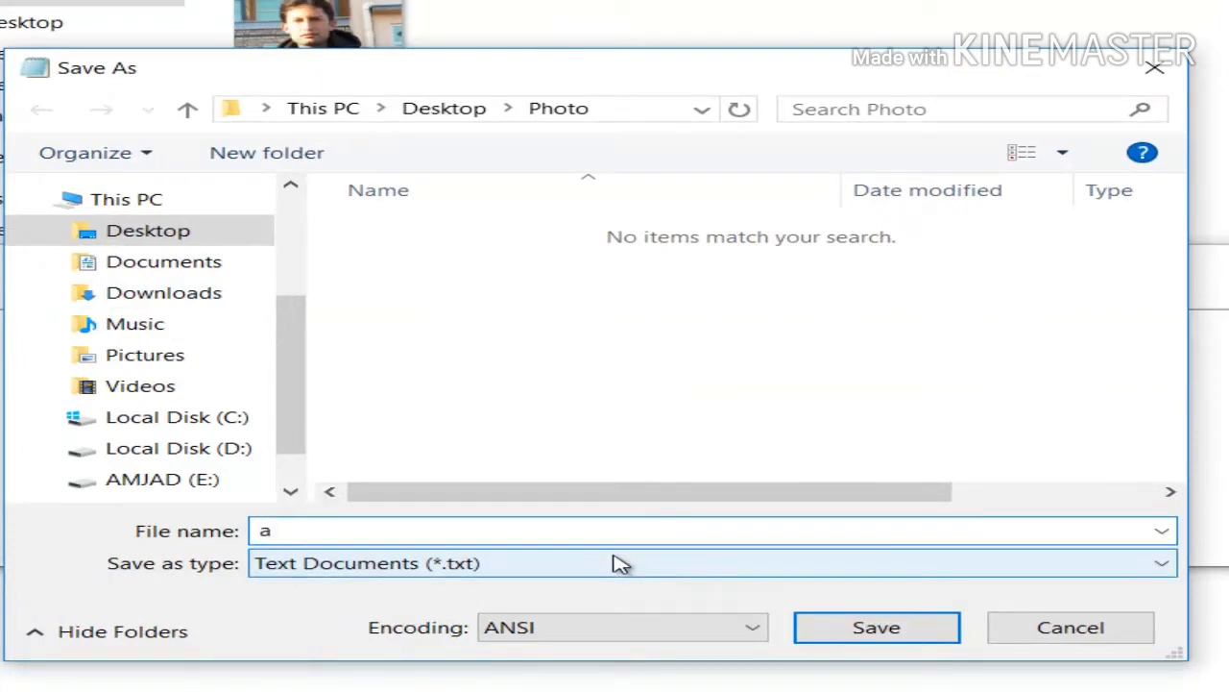
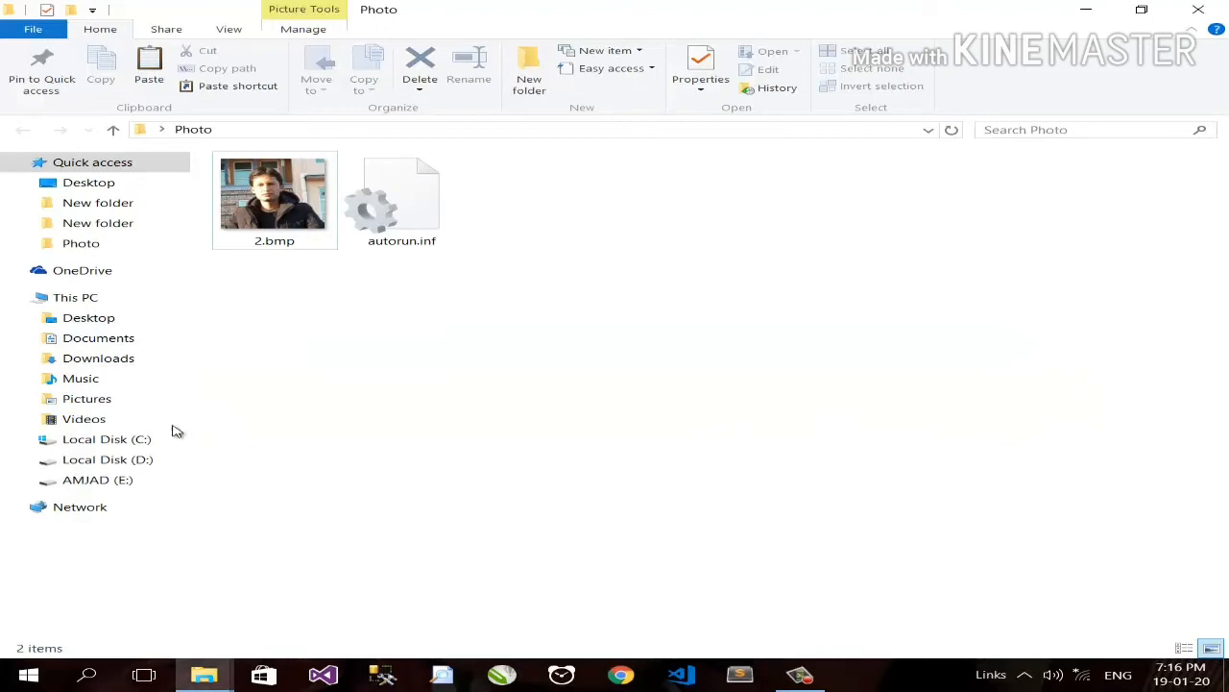
# - Examine the removable drive I: in This PC, checking its contents and its current drive icon
pyautogui.click(78, 298)
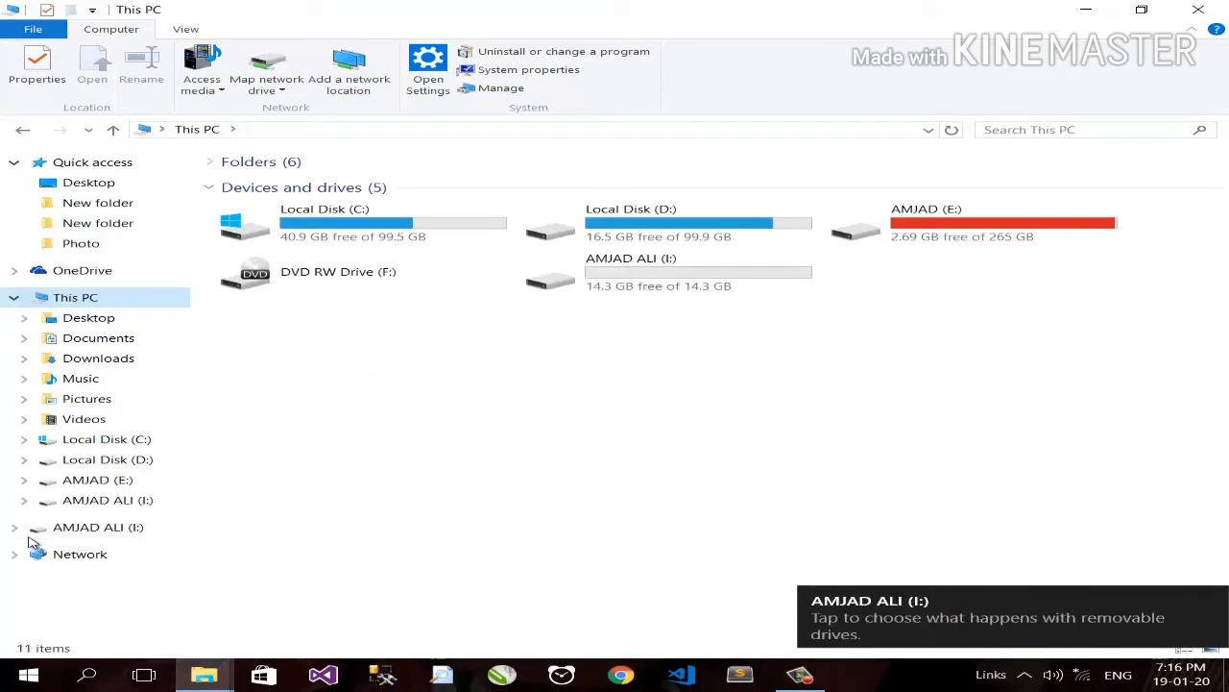
pyautogui.click(63, 504)
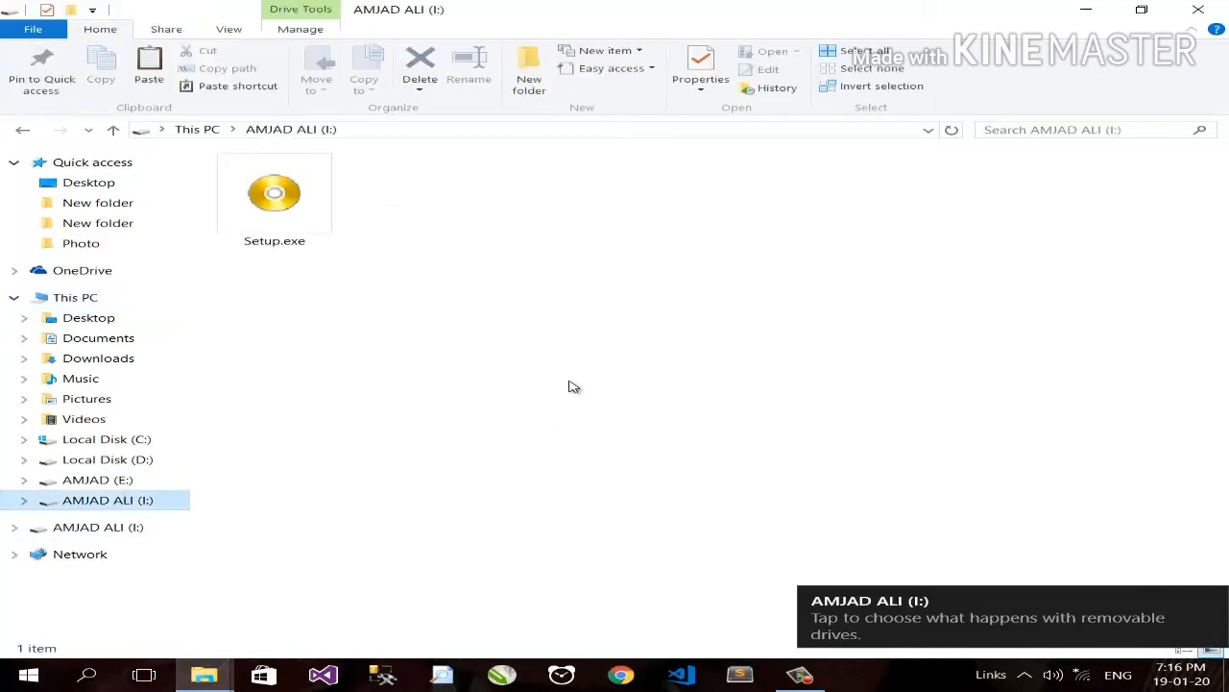
pyautogui.click(83, 299)
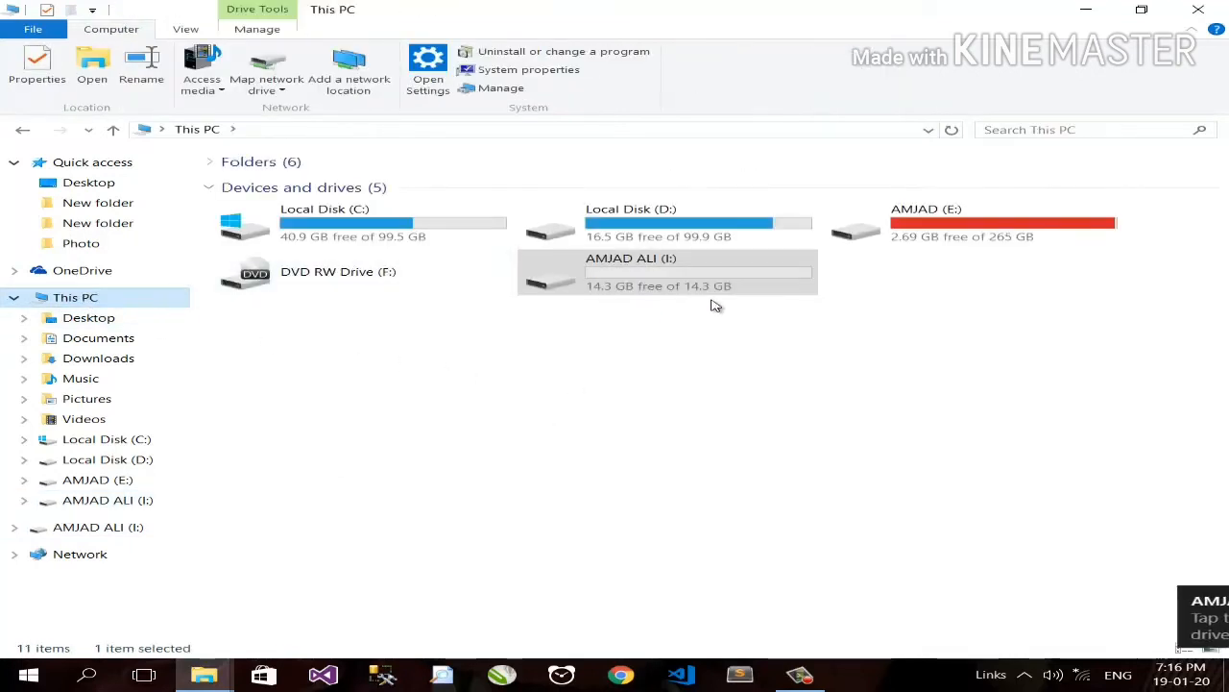
pyautogui.click(554, 294)
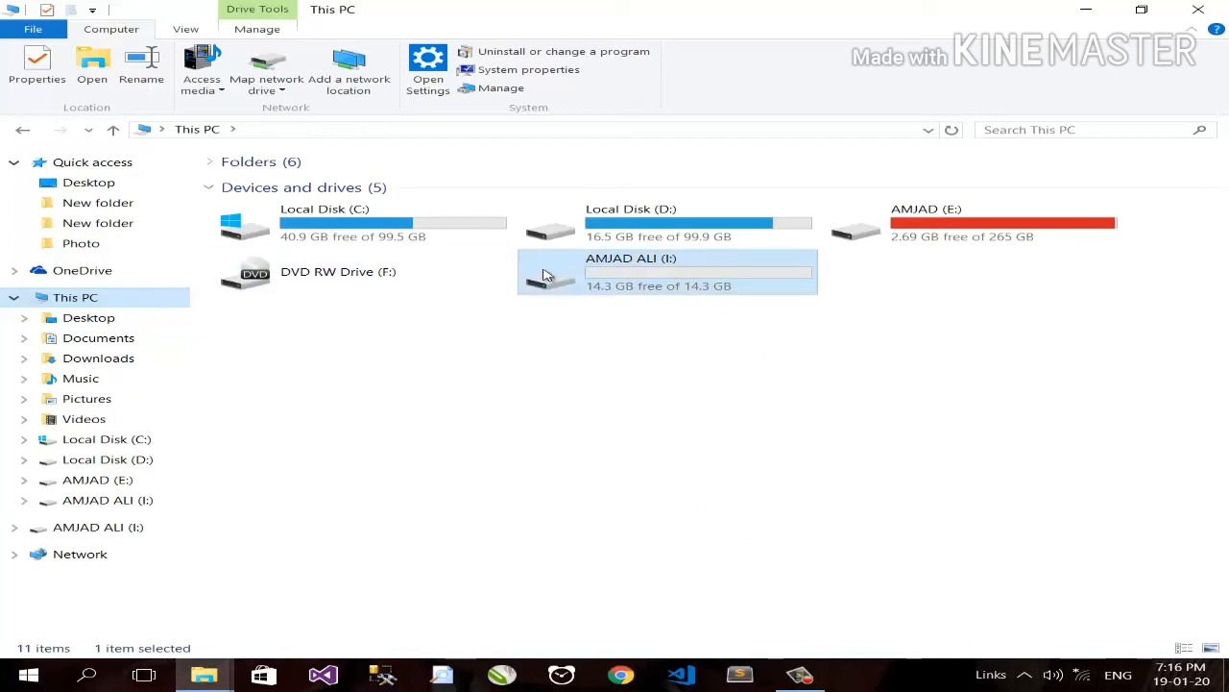
# - Return to the desktop's Photo folder and copy both 2.bmp and autorun.inf
pyautogui.click(1225, 672)
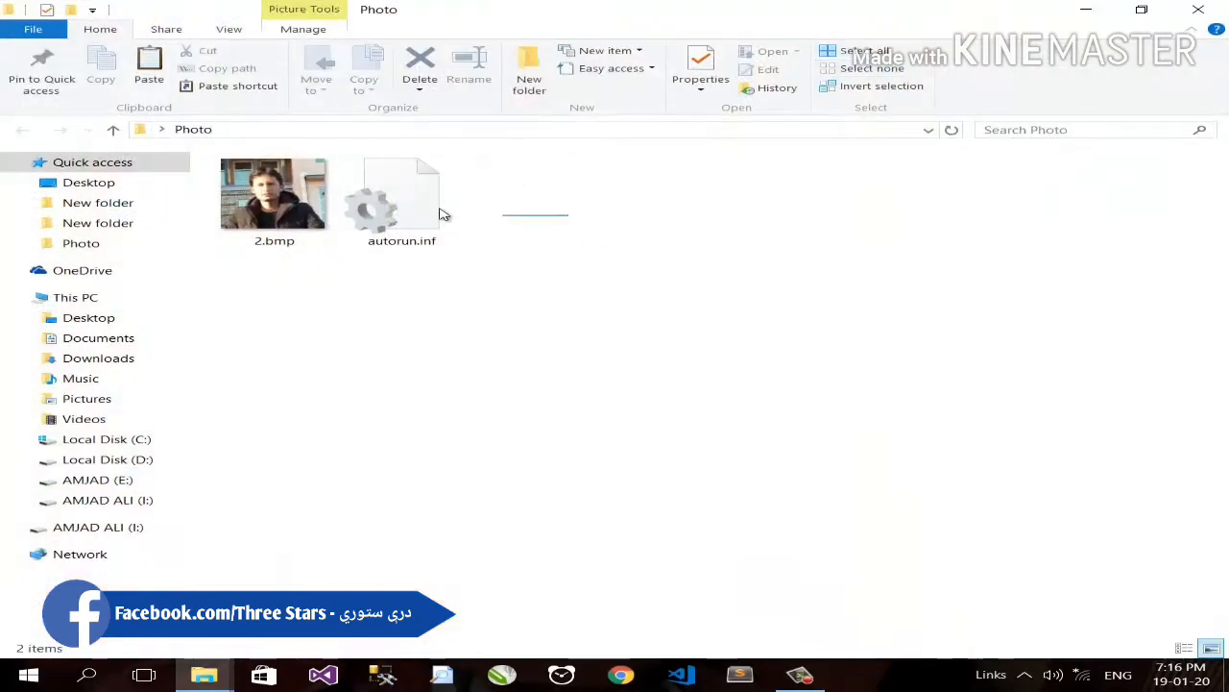
pyautogui.moveTo(440, 209); pyautogui.dragTo(240, 201)
pyautogui.rightClick(260, 184)
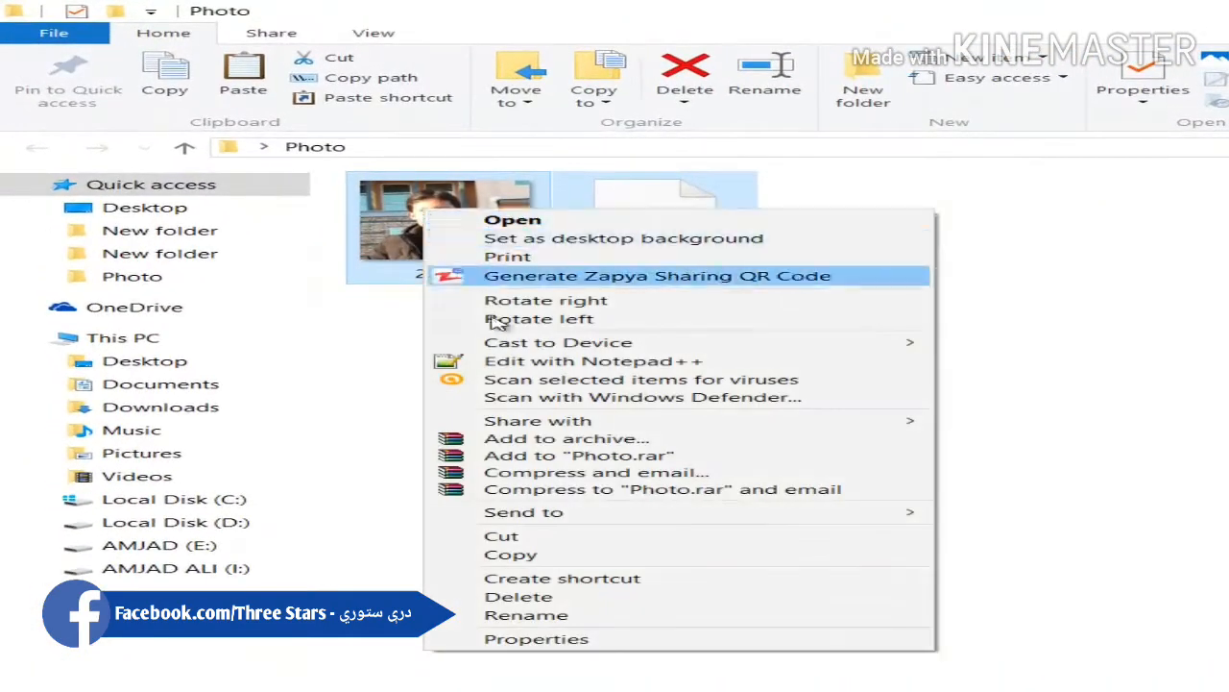
pyautogui.click(526, 555)
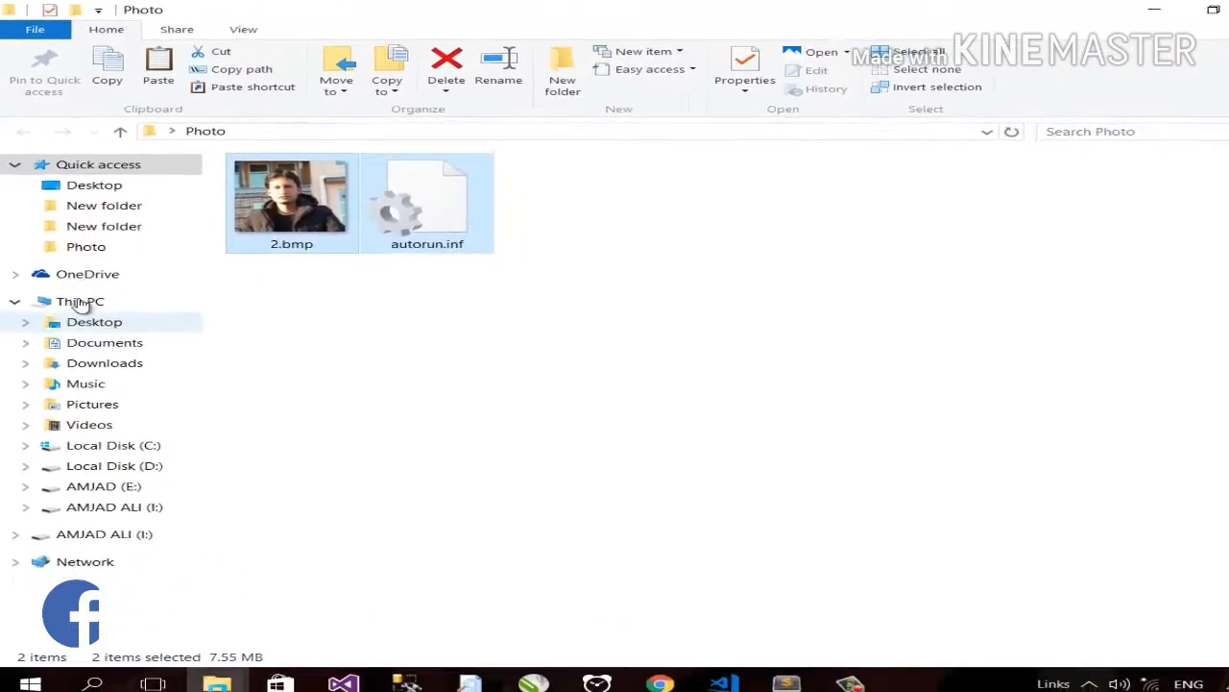
# - Paste the copied 2.bmp and autorun.inf into the root of removable drive I: and refresh the listing
pyautogui.click(79, 302)
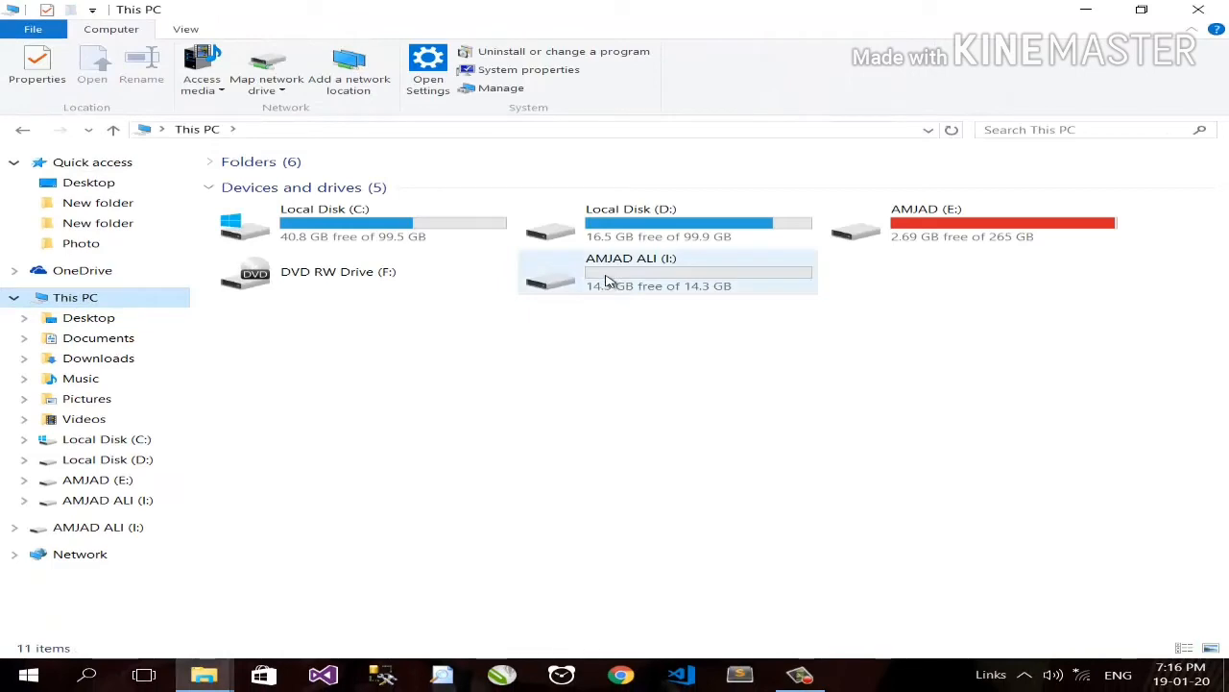
pyautogui.doubleClick(606, 281)
pyautogui.rightClick(566, 247)
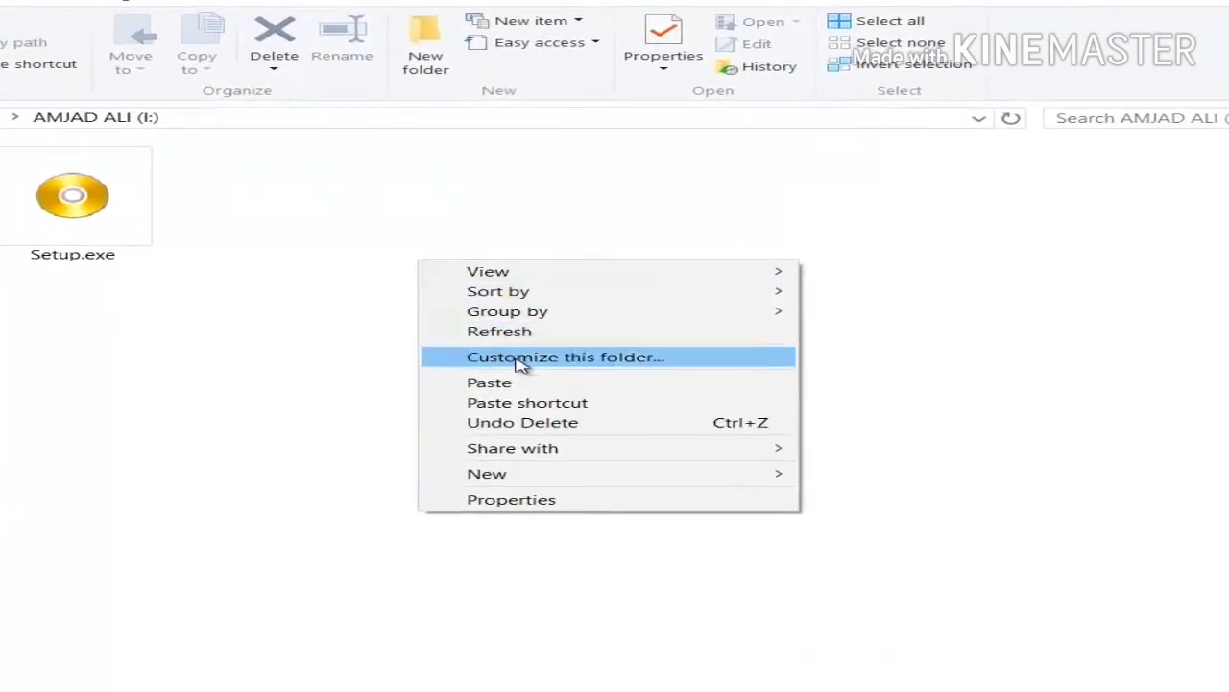
pyautogui.click(532, 381)
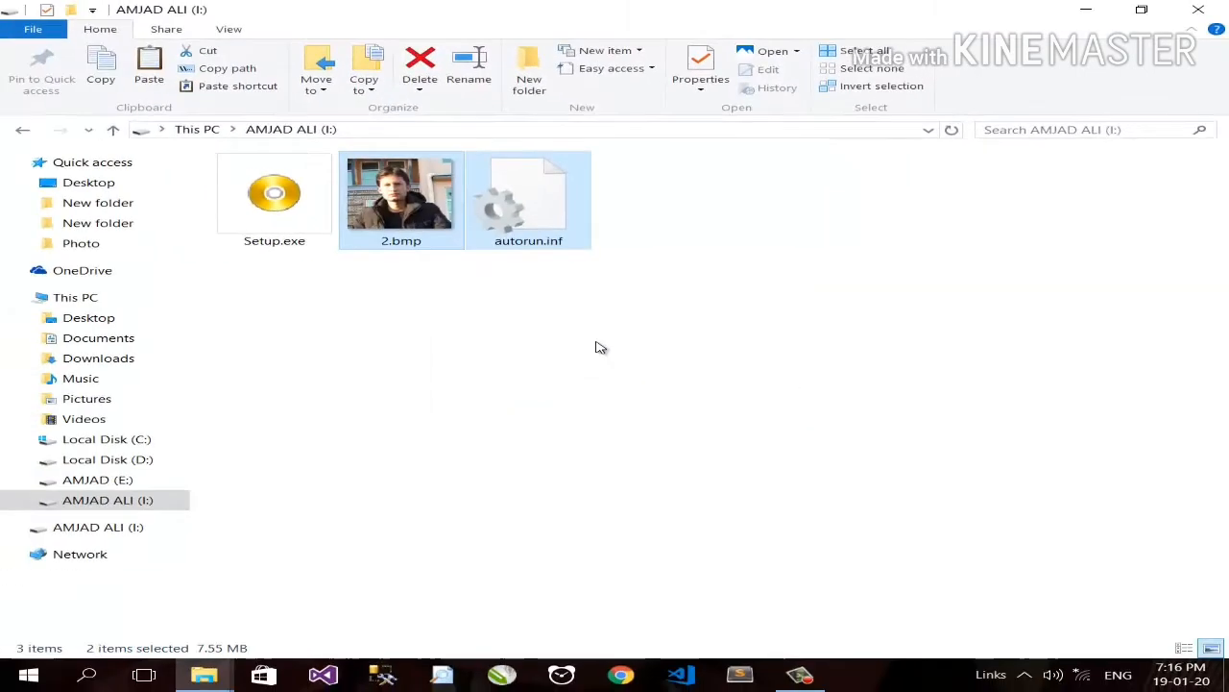
pyautogui.rightClick(509, 342)
pyautogui.click(552, 395)
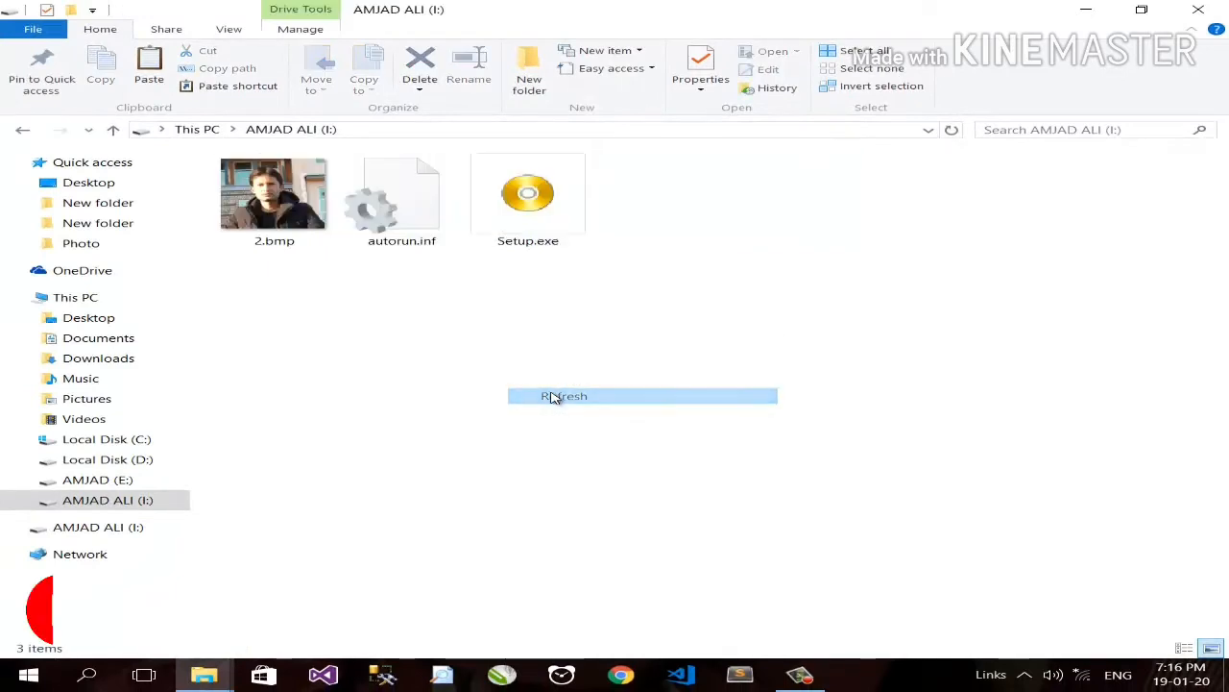
# - Go back to This PC and refresh it repeatedly to check the icon of drive I:
pyautogui.click(81, 299)
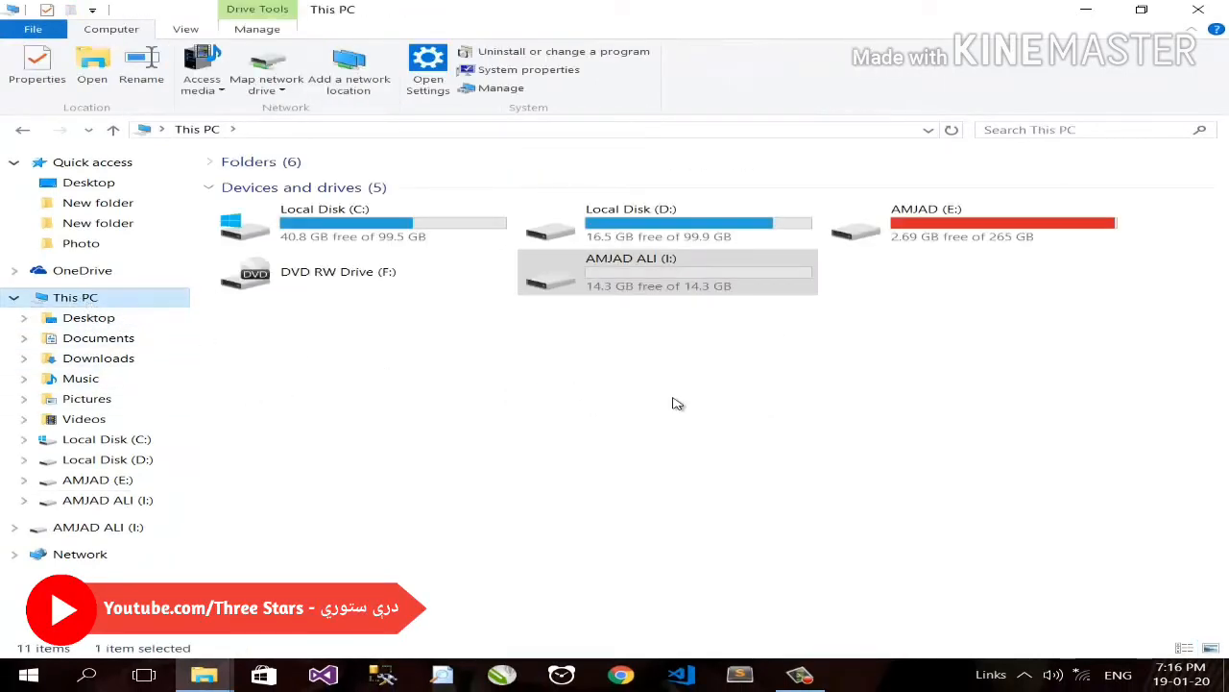
pyautogui.rightClick(518, 379)
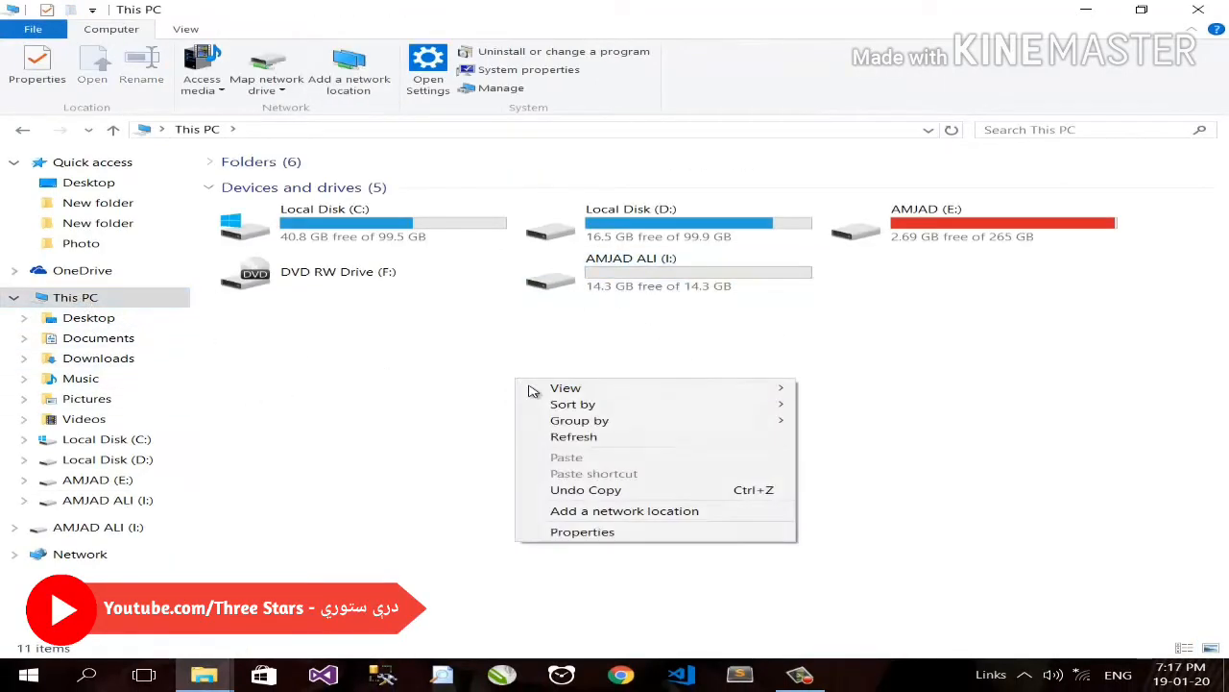
pyautogui.click(567, 432)
pyautogui.rightClick(541, 394)
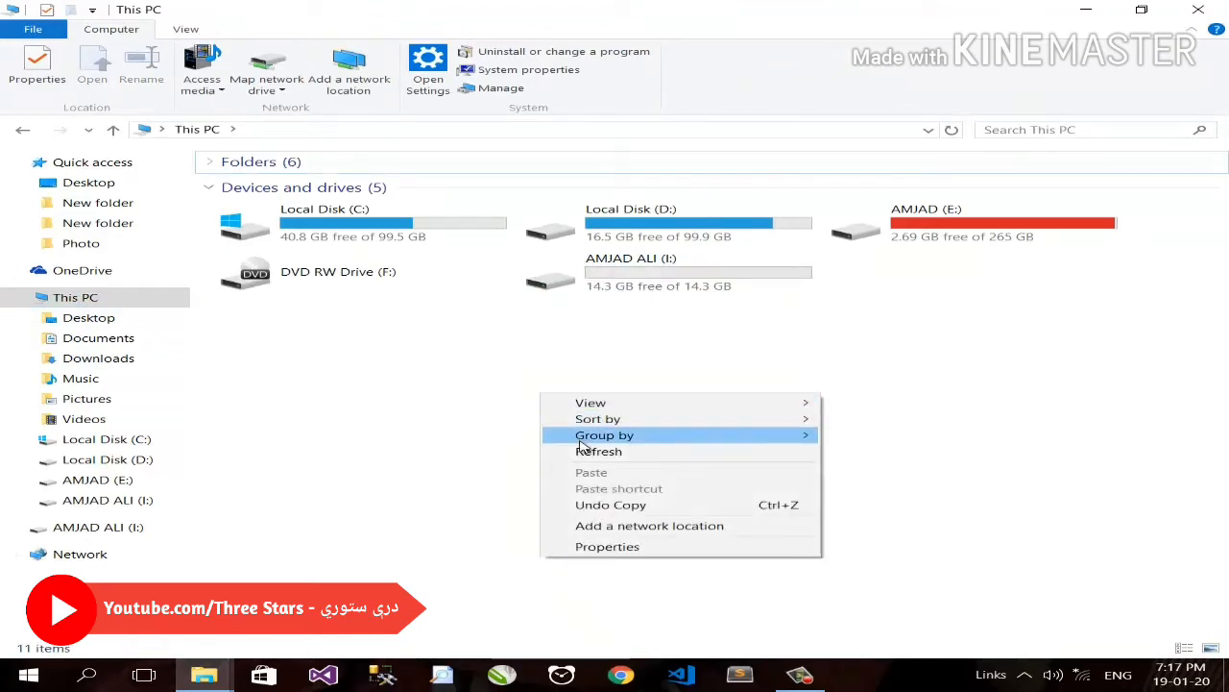
pyautogui.click(567, 451)
pyautogui.rightClick(571, 411)
pyautogui.click(619, 469)
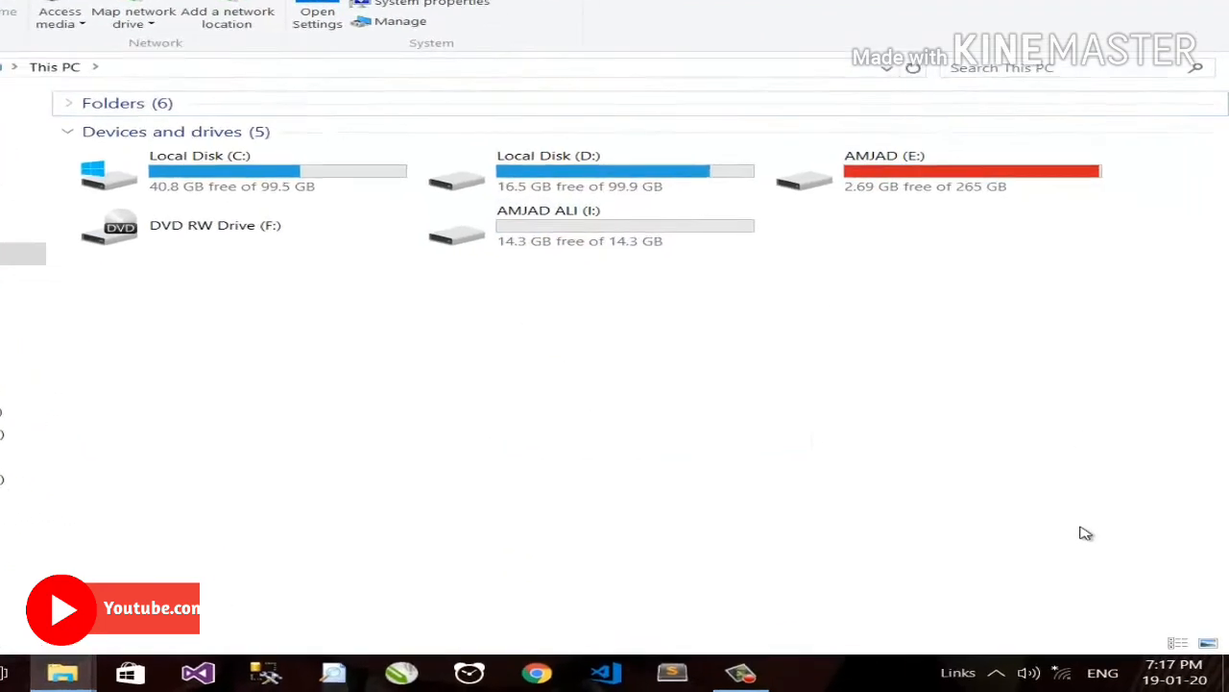
# - Safely eject the Ultra USB drive (I:) from the system's hidden notification icons
pyautogui.click(996, 673)
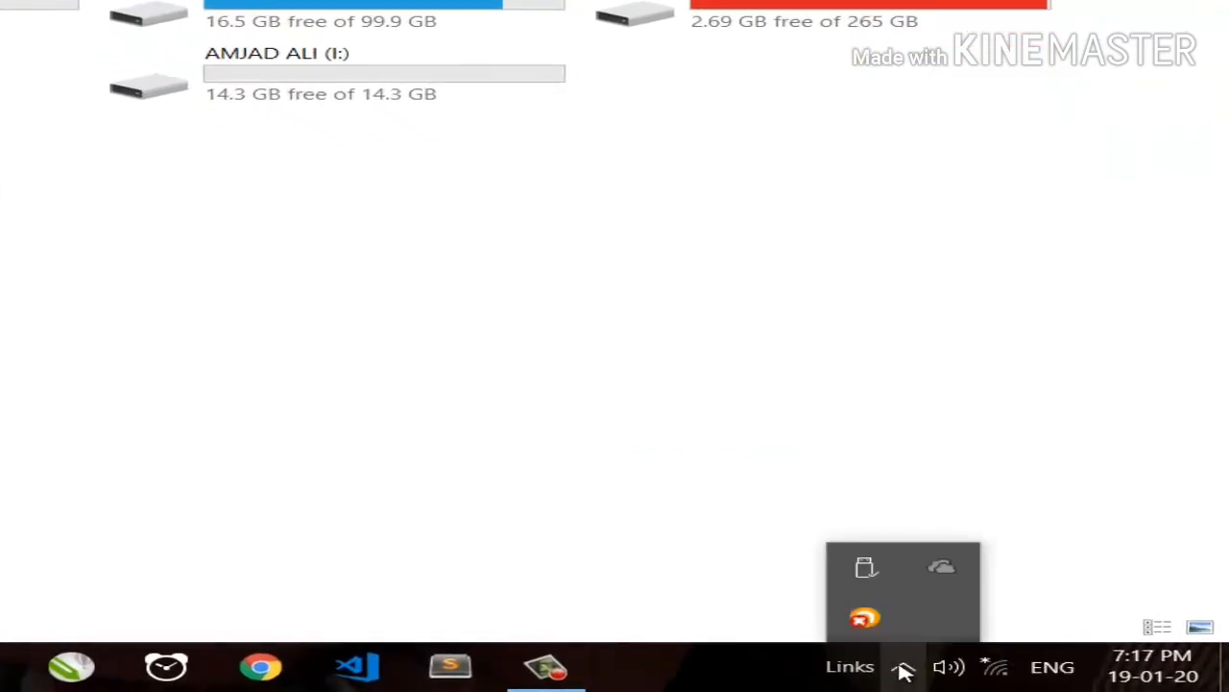
pyautogui.click(869, 570)
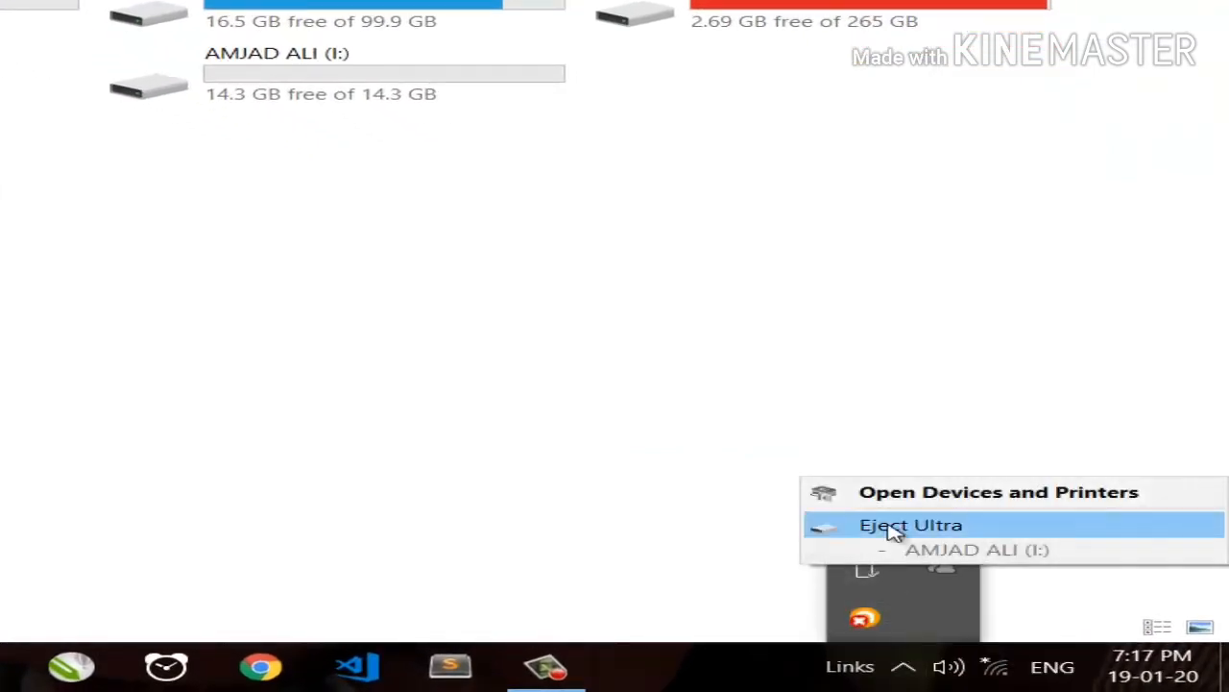
pyautogui.click(1057, 534)
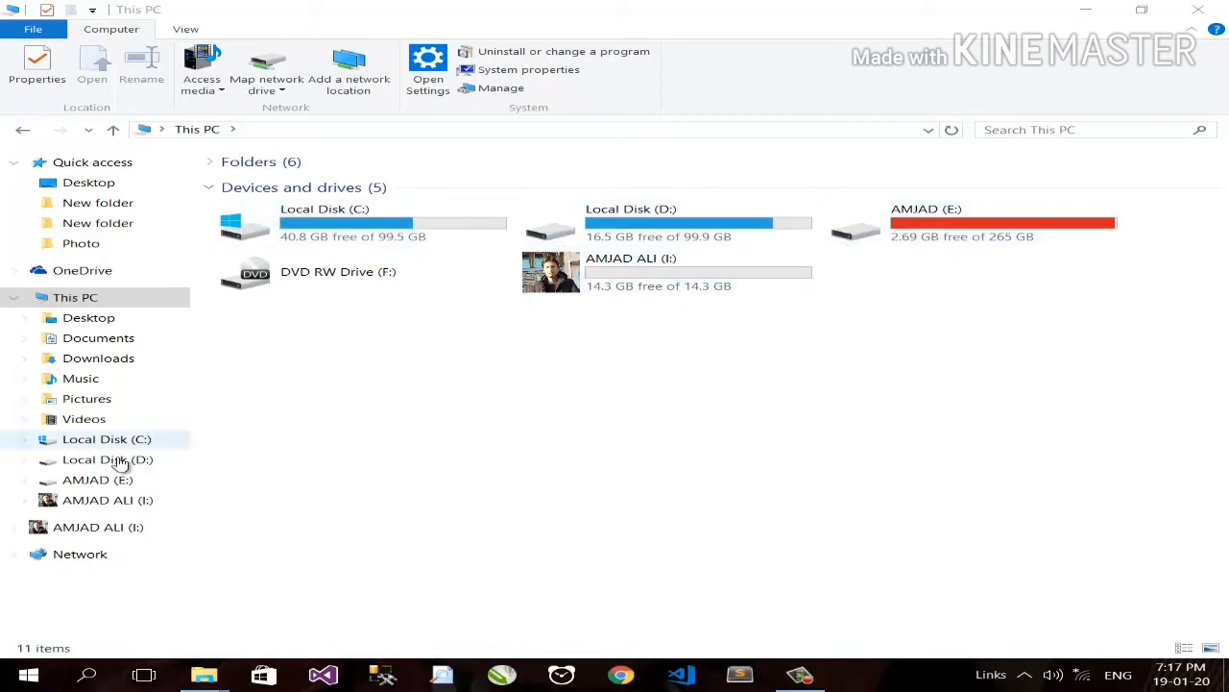
# - Check the reconnected drive I: in This PC, reviewing its icon and the files in its root
pyautogui.click(27, 299)
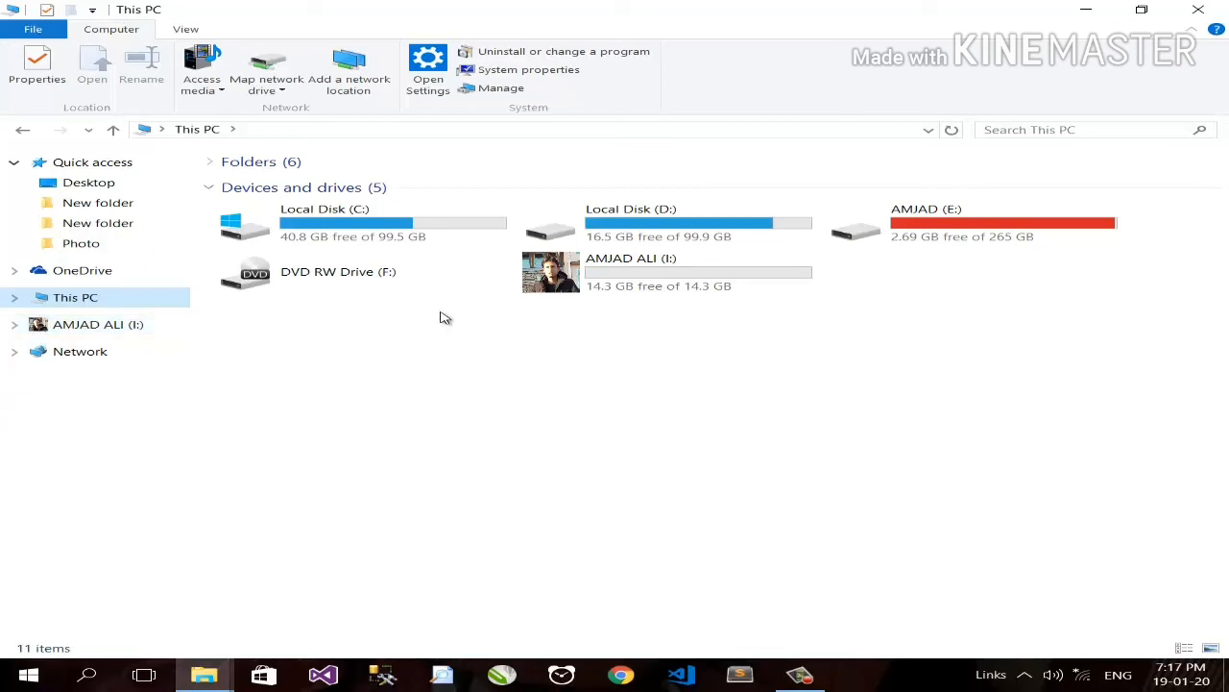
pyautogui.doubleClick(607, 277)
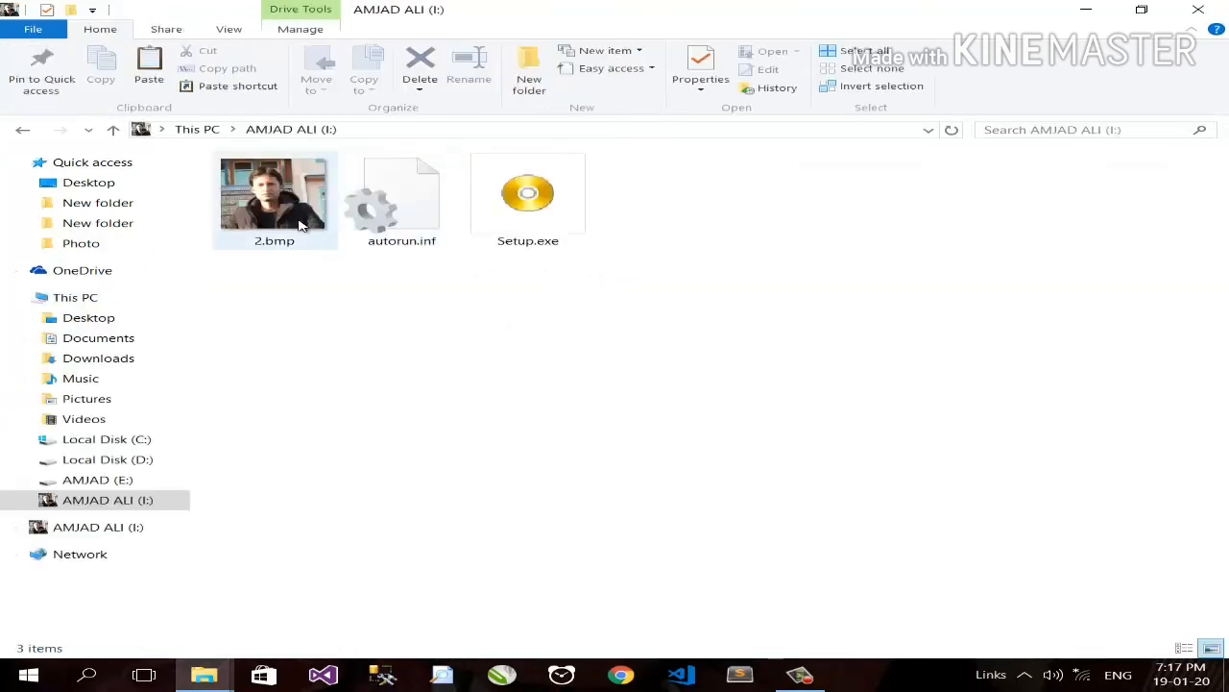
pyautogui.click(113, 296)
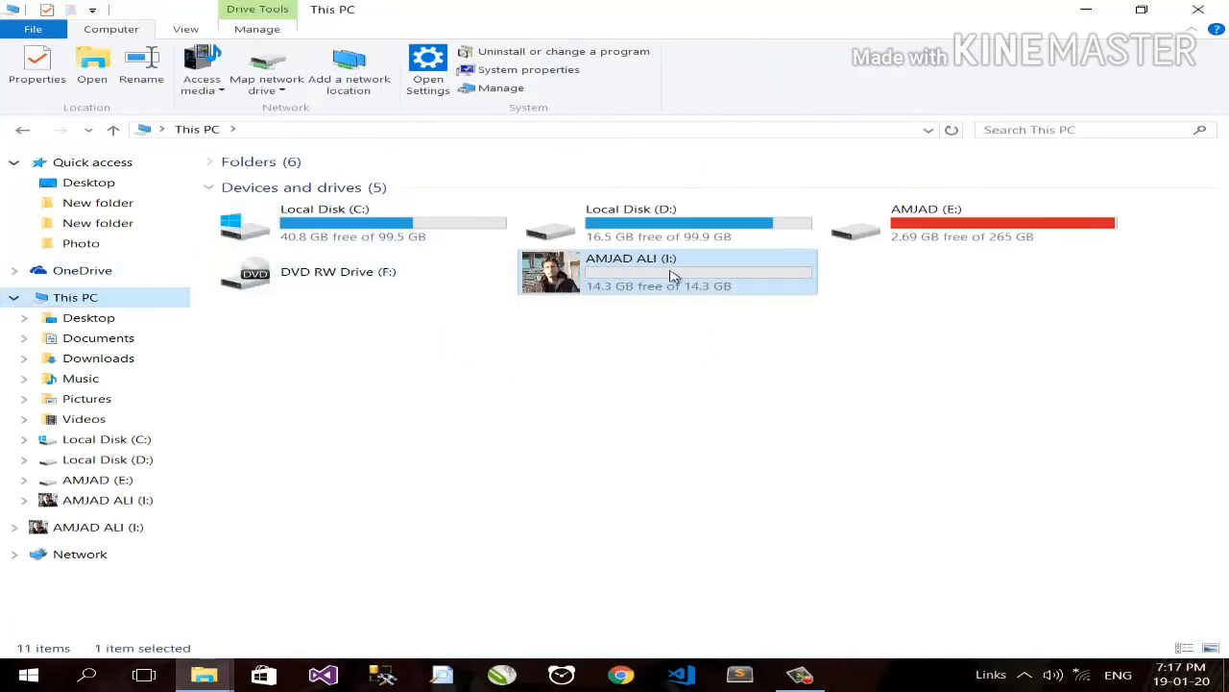
# - Send the desktop's Photo folder to removable drive I:
pyautogui.click(1227, 678)
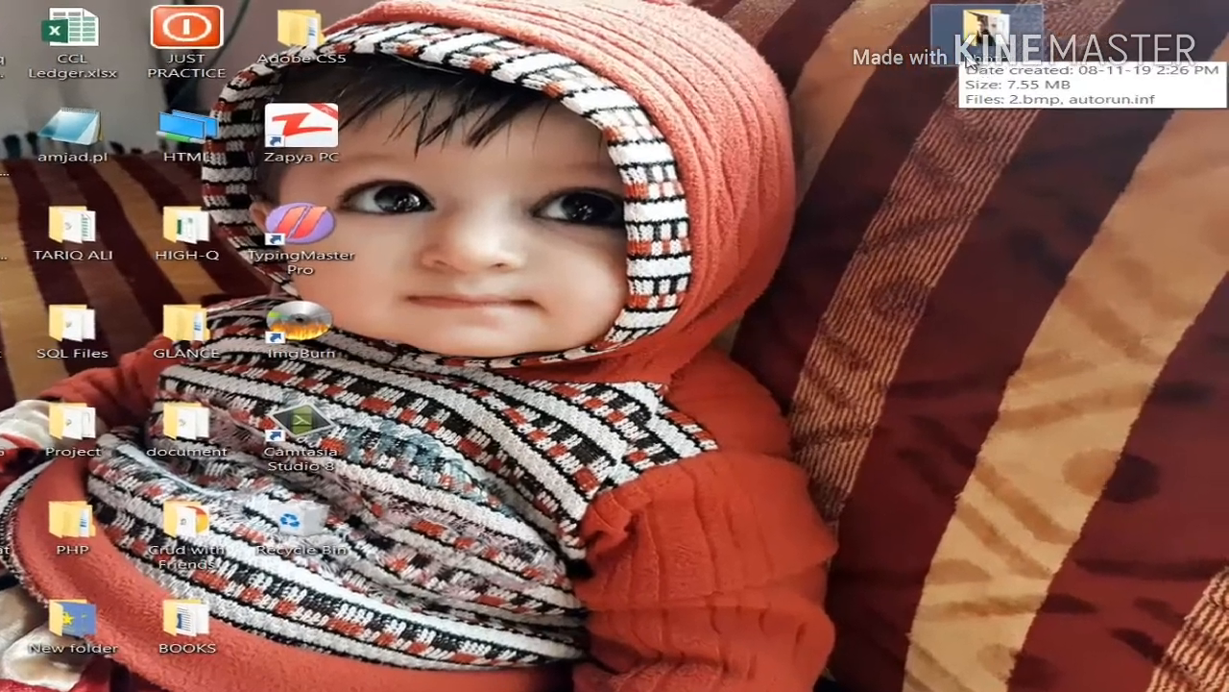
pyautogui.rightClick(1034, 46)
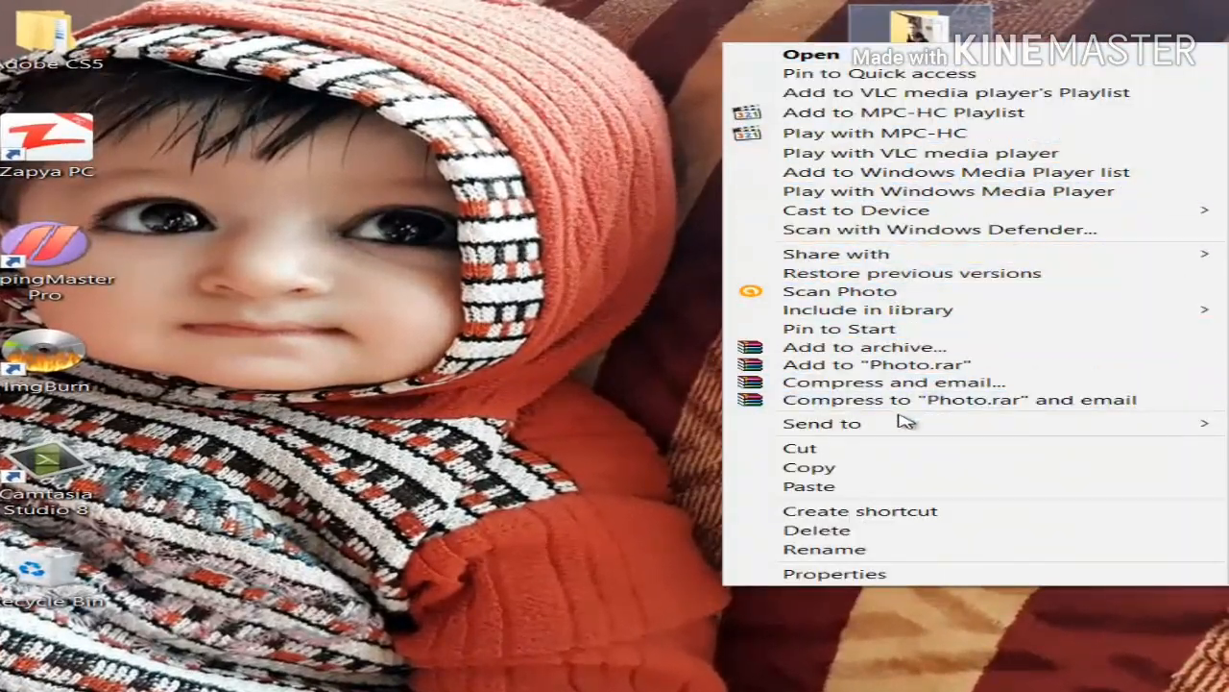
pyautogui.moveTo(897, 420)
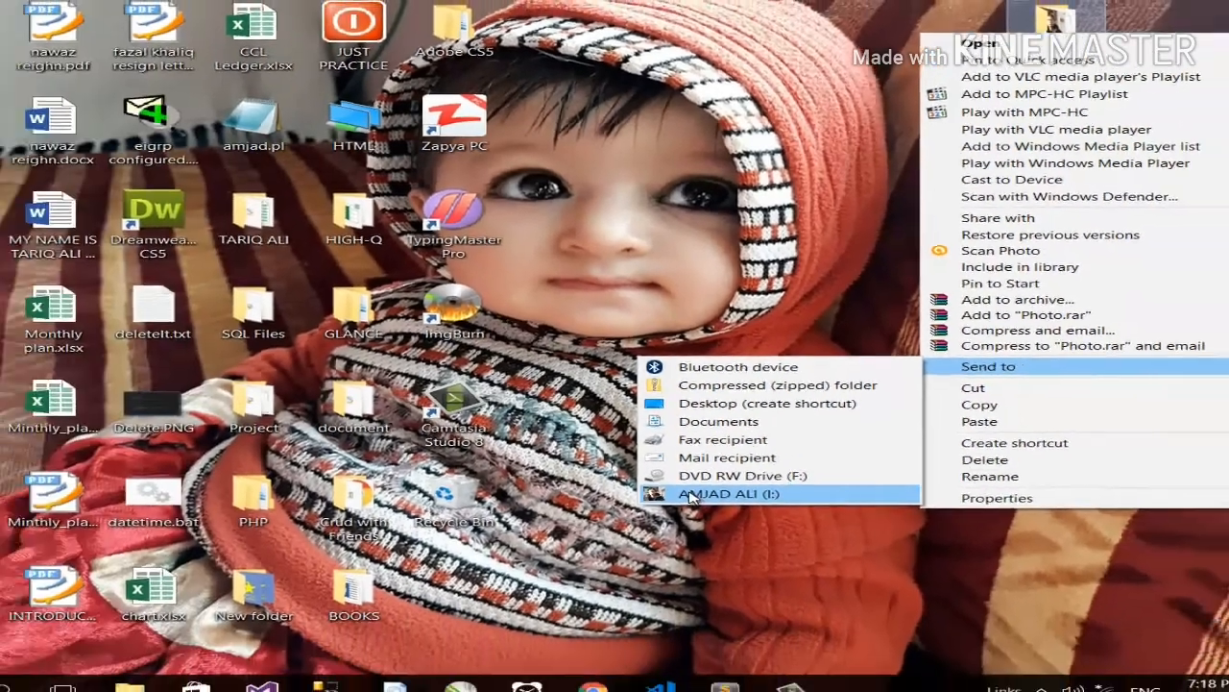
pyautogui.click(729, 494)
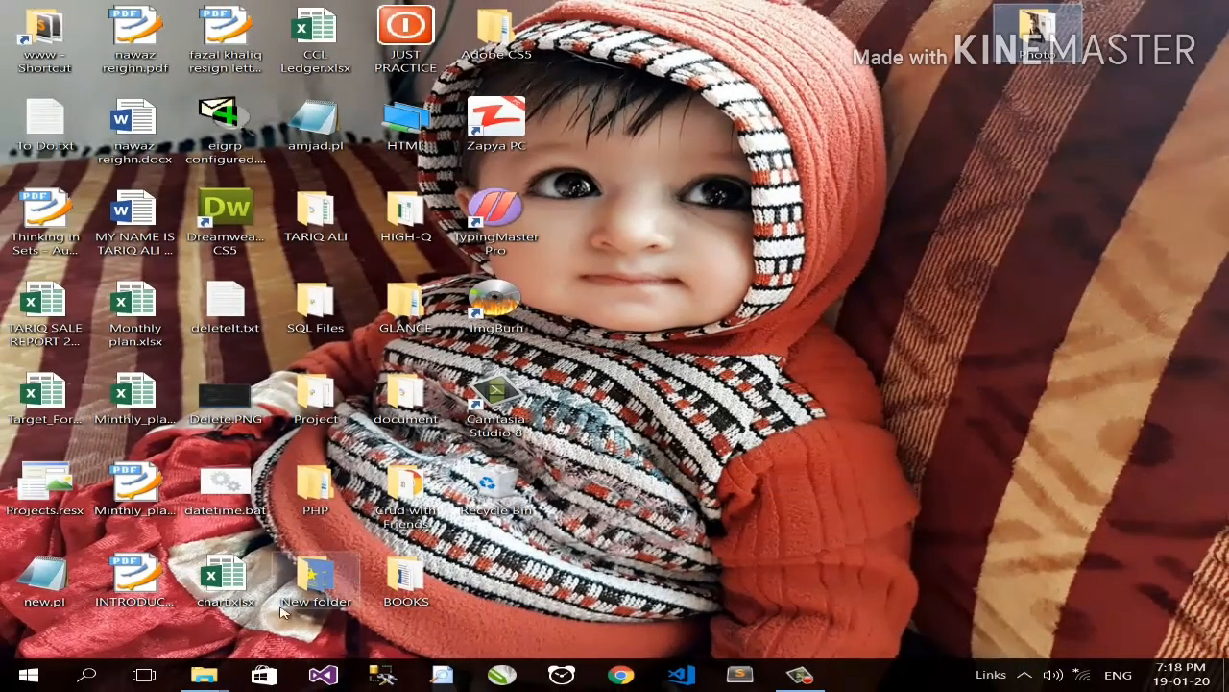
# - Bring back the This PC window and open drive I: to check for the sent Photo folder
pyautogui.moveTo(204, 676)
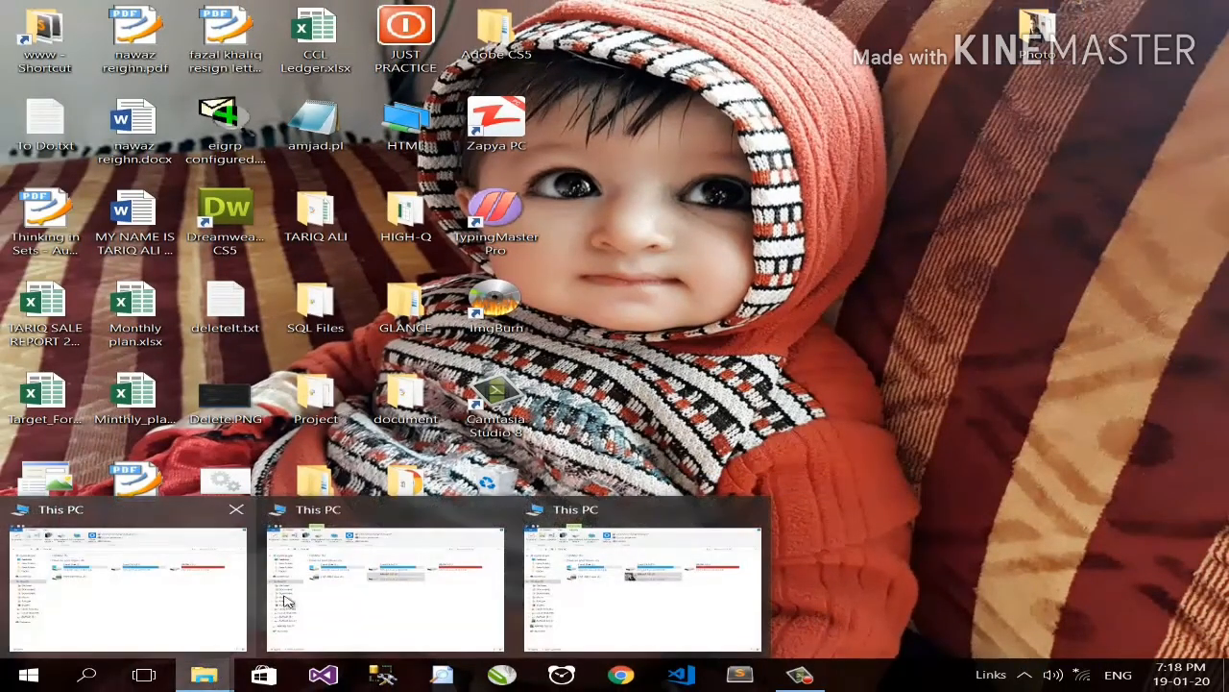
pyautogui.click(547, 598)
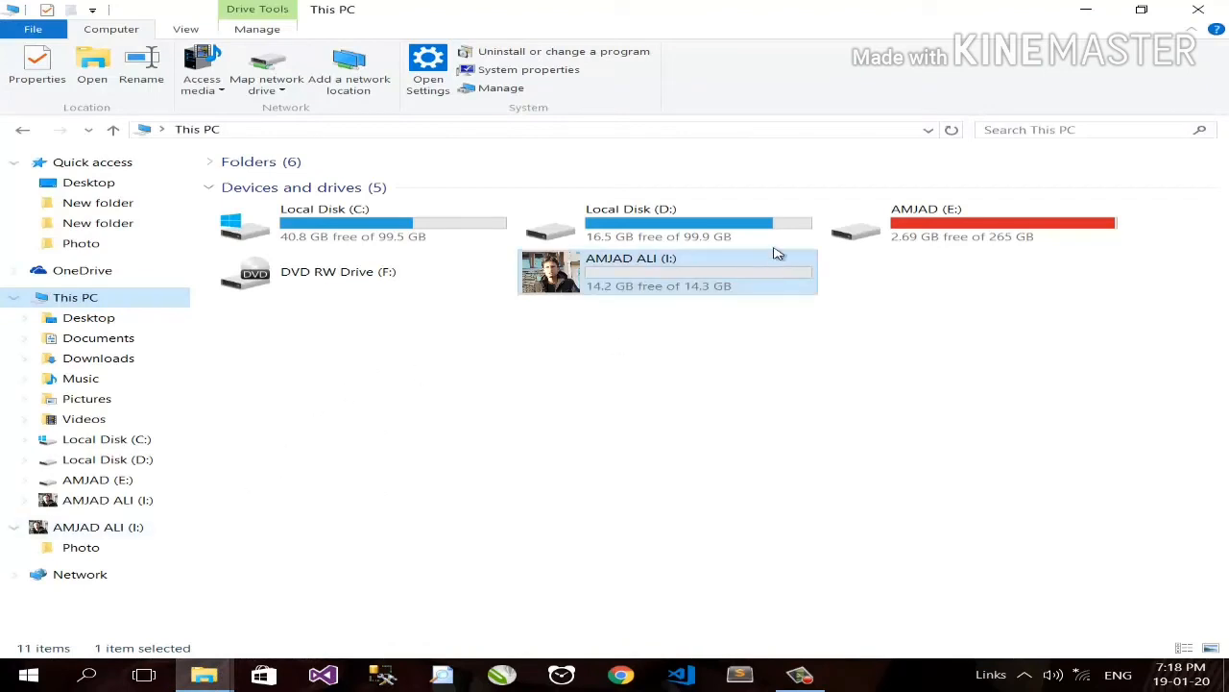
pyautogui.doubleClick(672, 280)
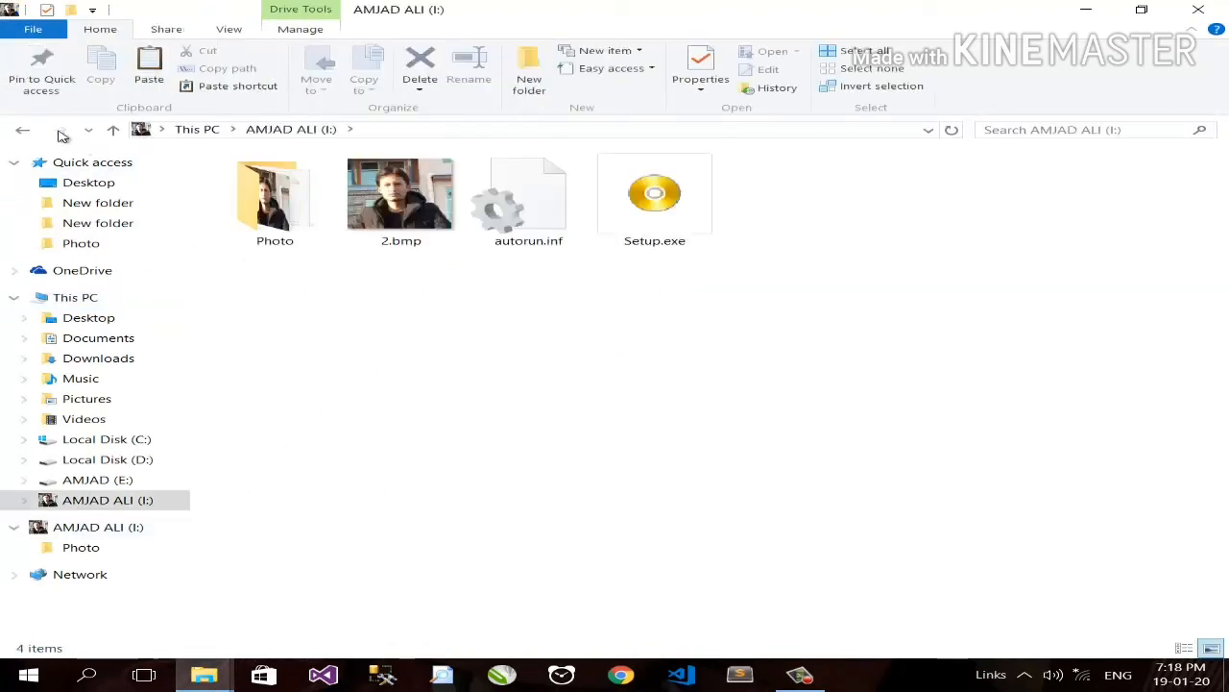
# - Permanently delete the Photo folder from the root of drive I:
pyautogui.rightClick(256, 202)
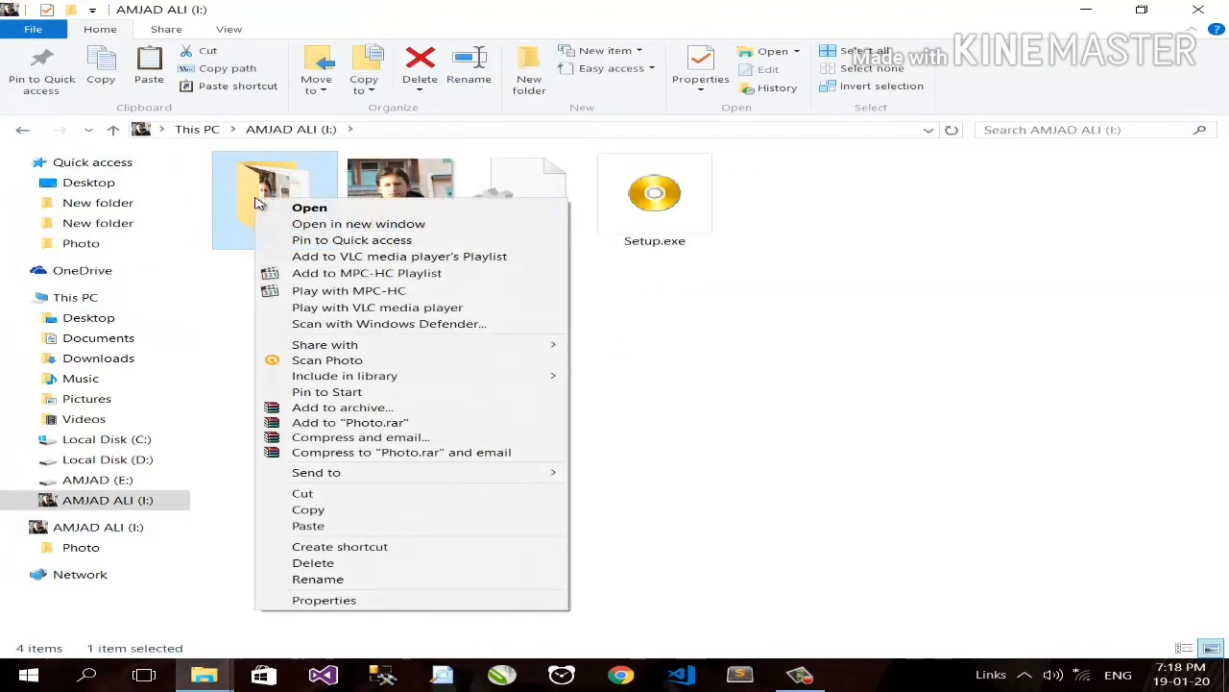
pyautogui.click(343, 563)
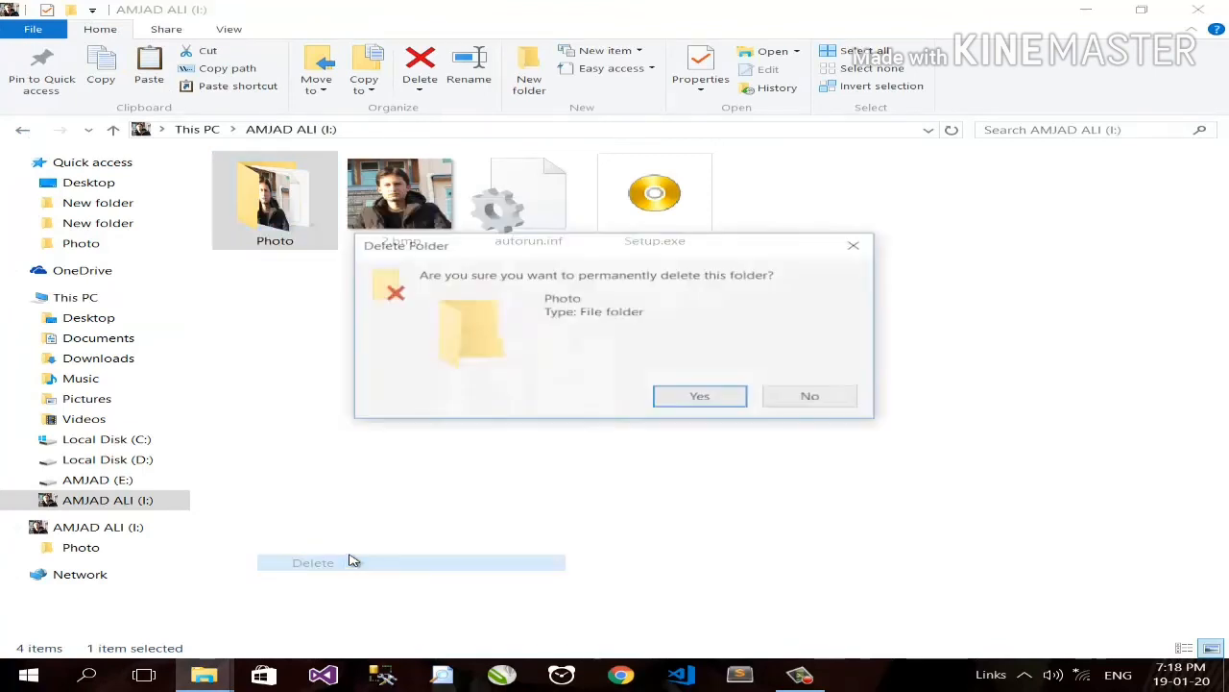
pyautogui.click(668, 400)
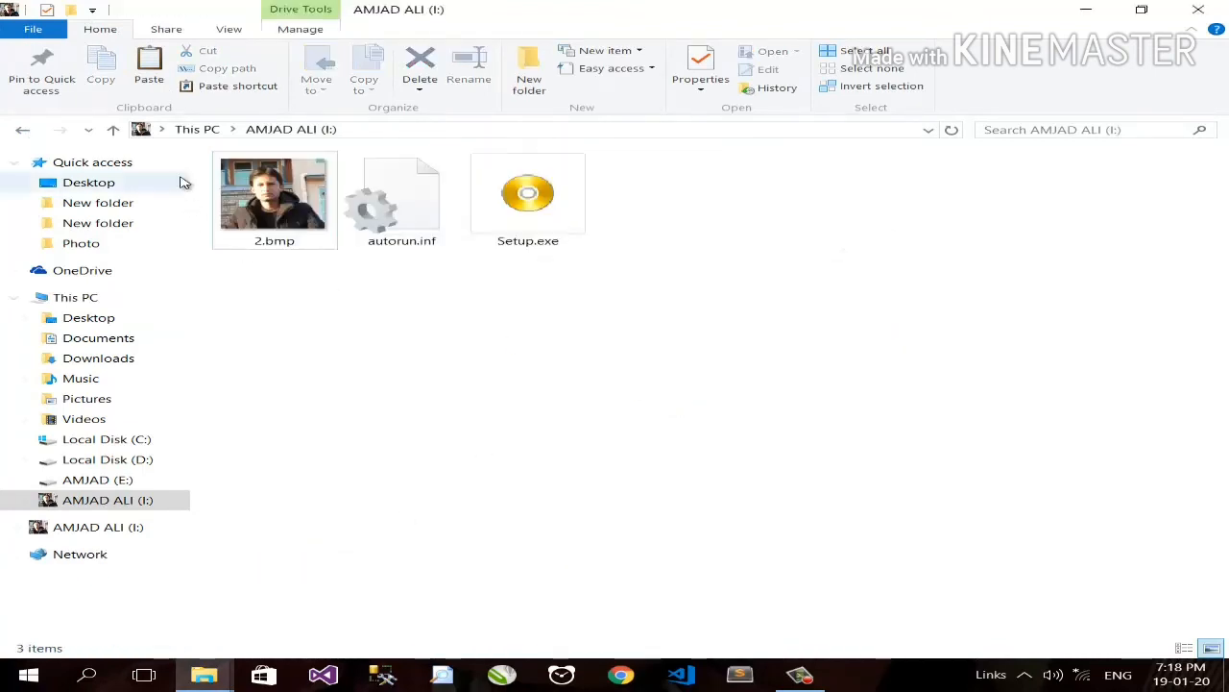
# - Return to This PC to check the custom icon of drive I:, and close the File Explorer window
pyautogui.click(27, 129)
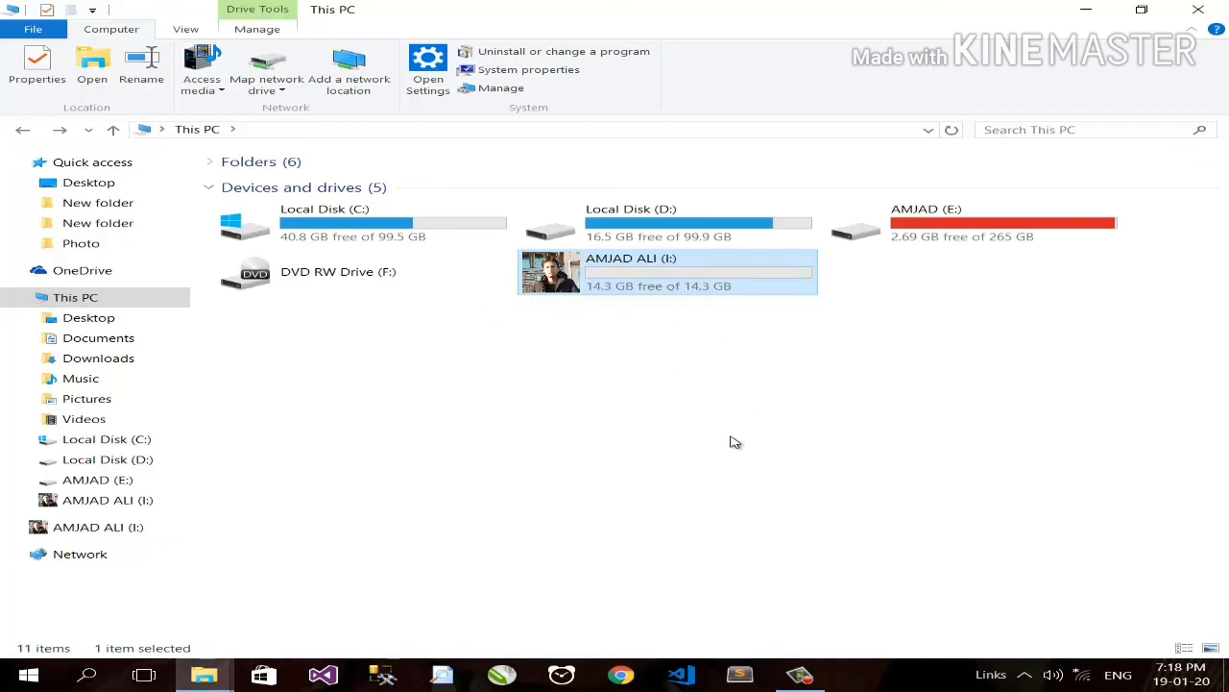
pyautogui.click(1212, 10)
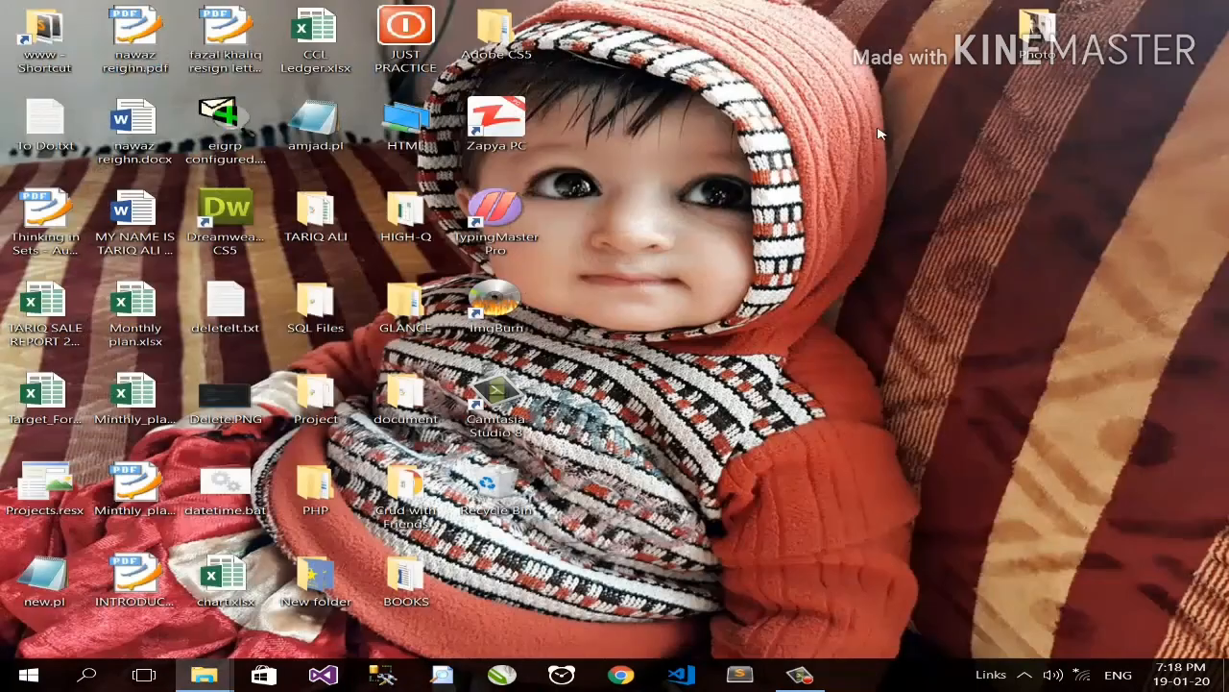
pyautogui.click(803, 676)
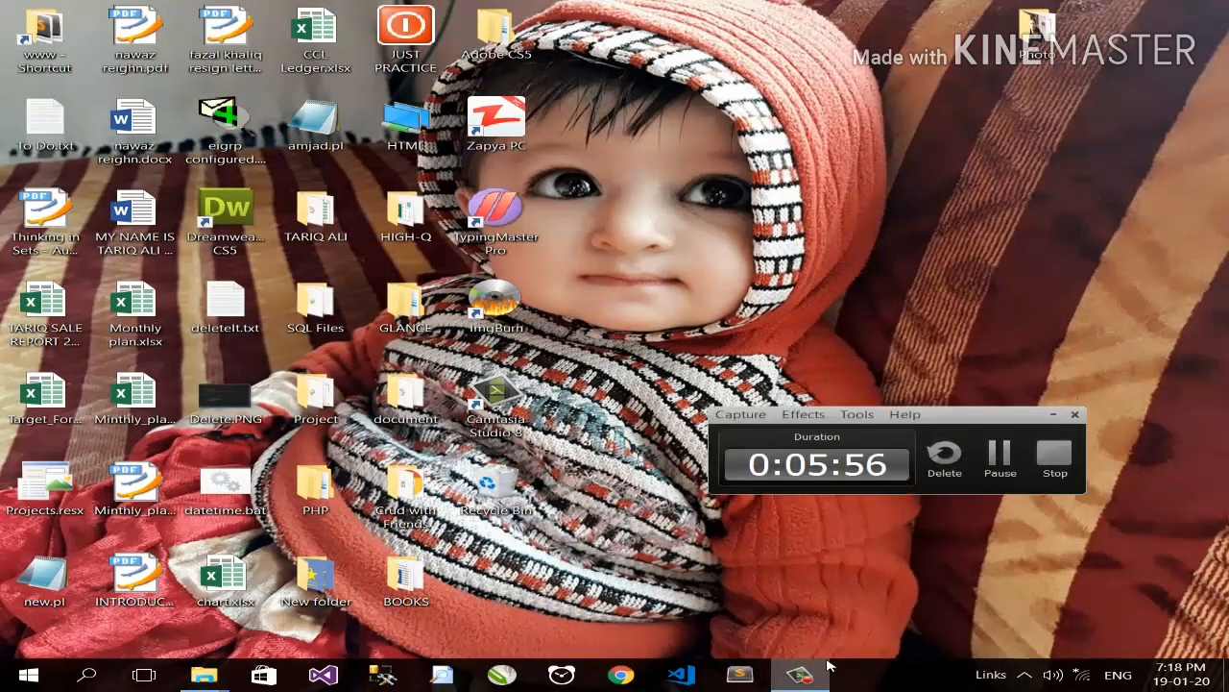